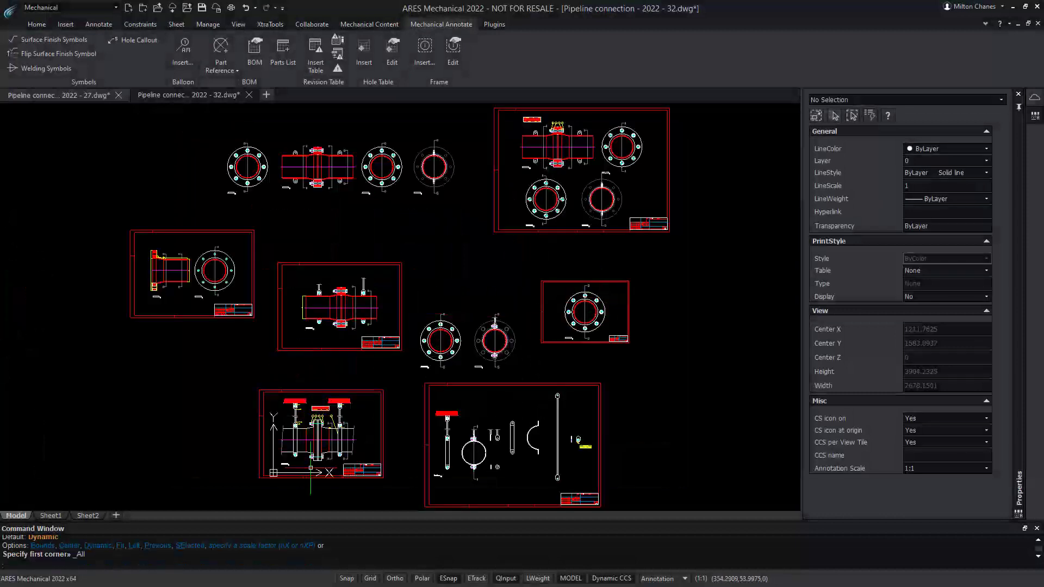
- Examine the framed pipeline drawings, including the flange, pipe connection and parts sheets with their borders and title blocks
scroll(314, 487, "up", 5)
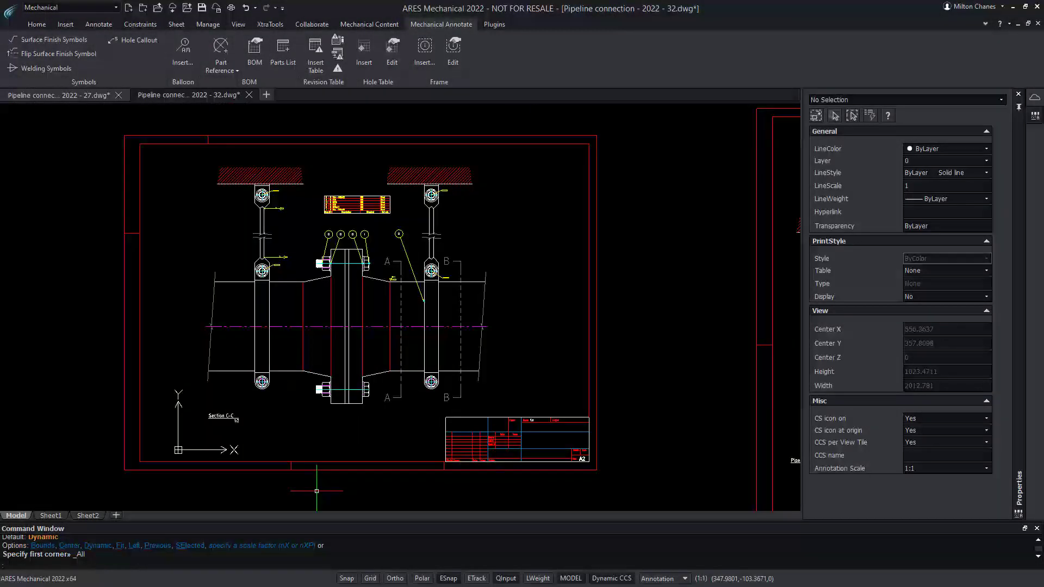
scroll(317, 490, "down", 5)
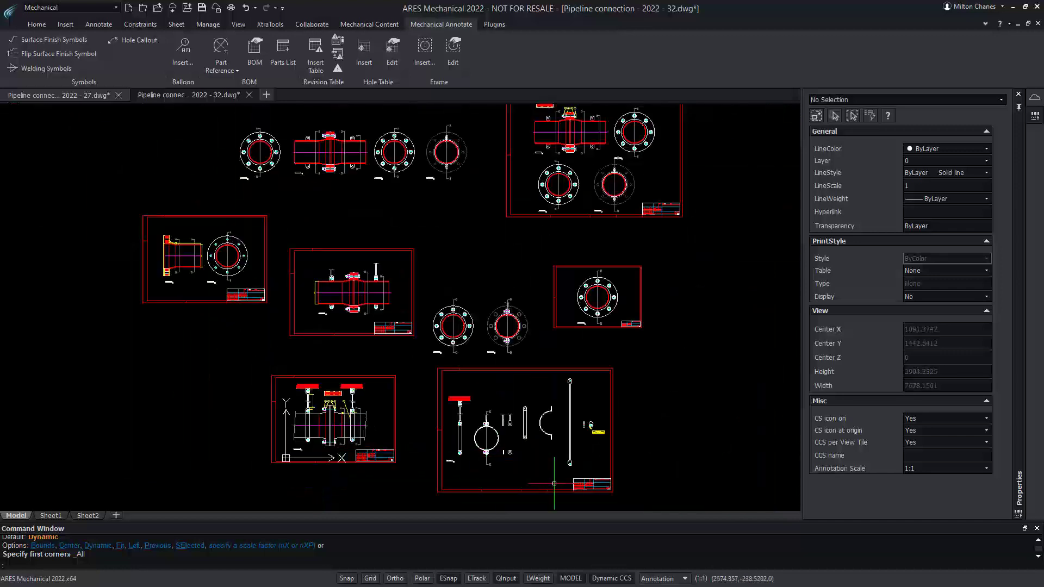
scroll(624, 294, "up", 5)
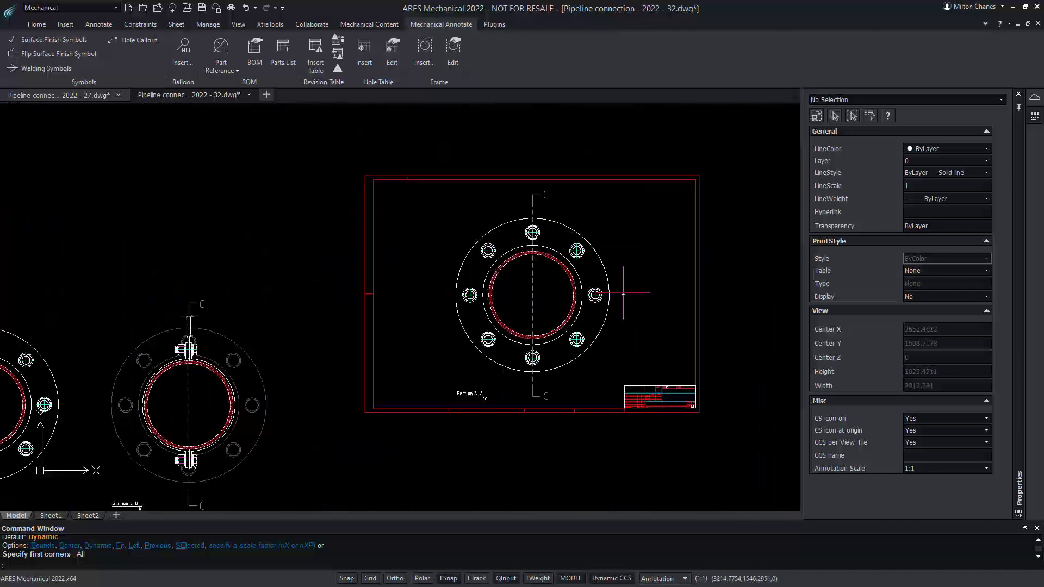
scroll(623, 293, "up", 2)
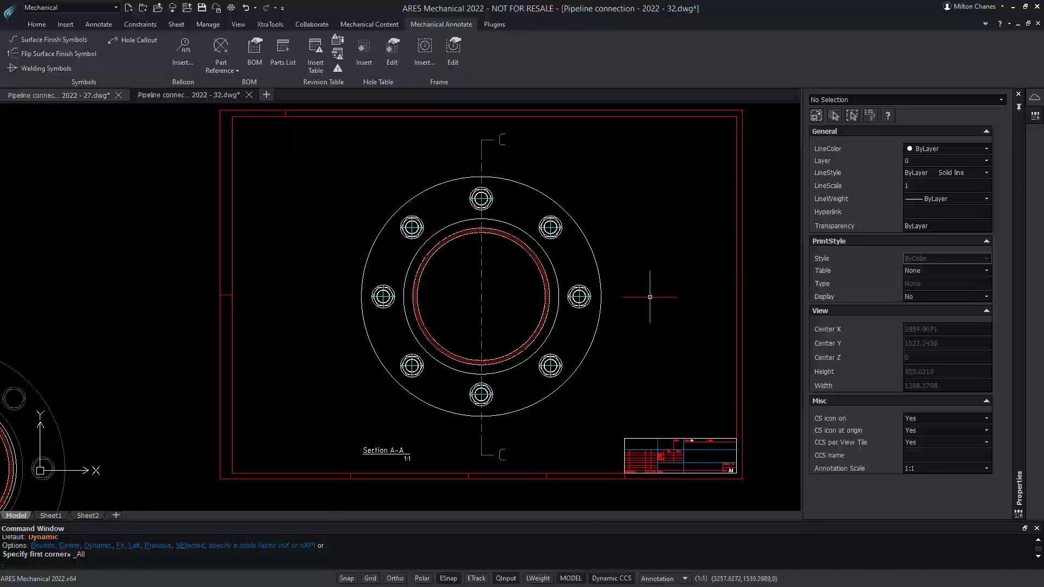
scroll(650, 296, "down", 1)
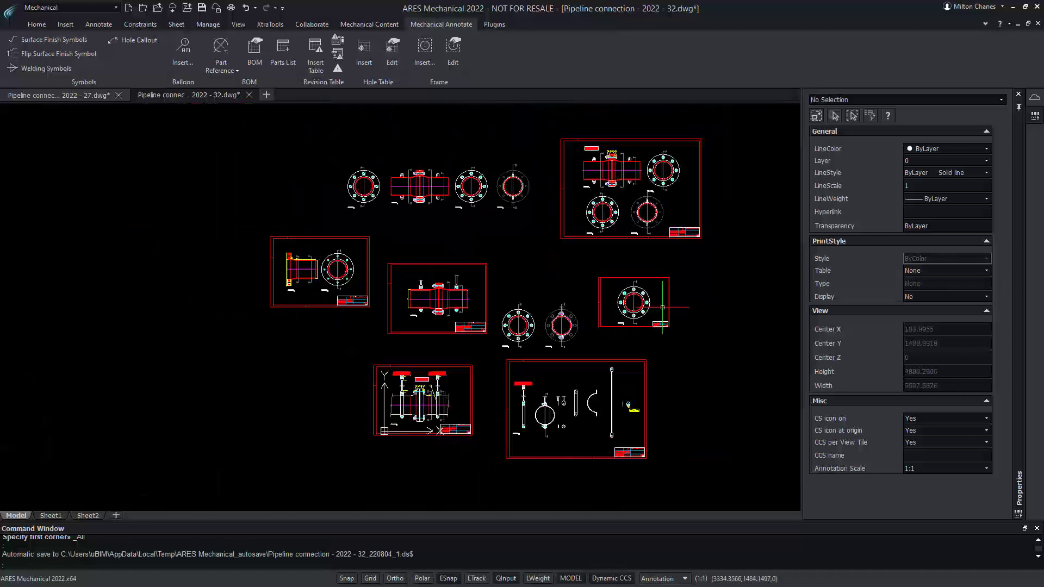
scroll(336, 249, "up", 5)
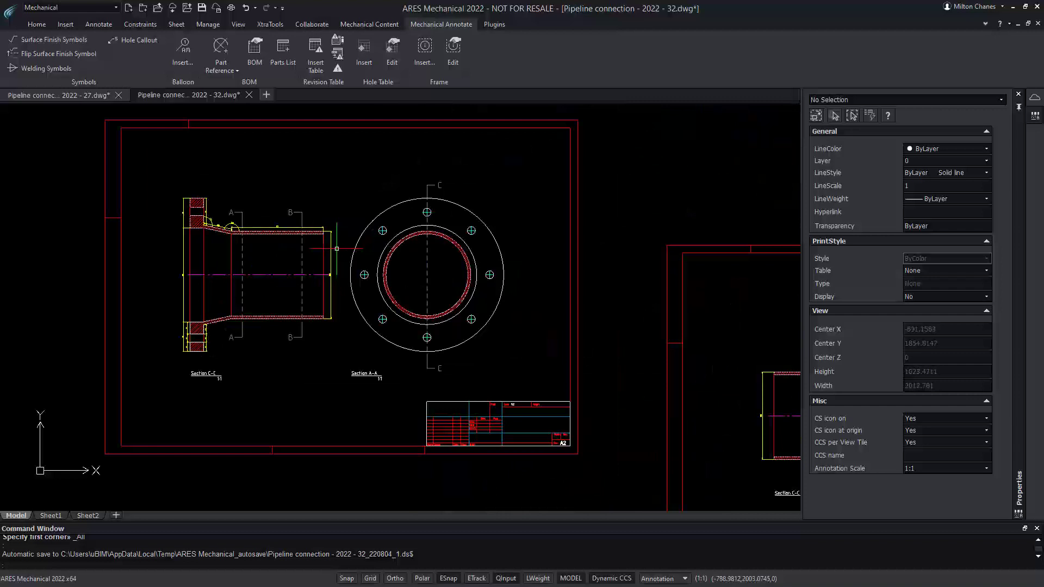
mouse_move(698, 364)
middle_mouse_down()
mouse_move(679, 339)
mouse_move(431, 224)
mouse_move(290, 212)
mouse_move(203, 240)
middle_mouse_up()
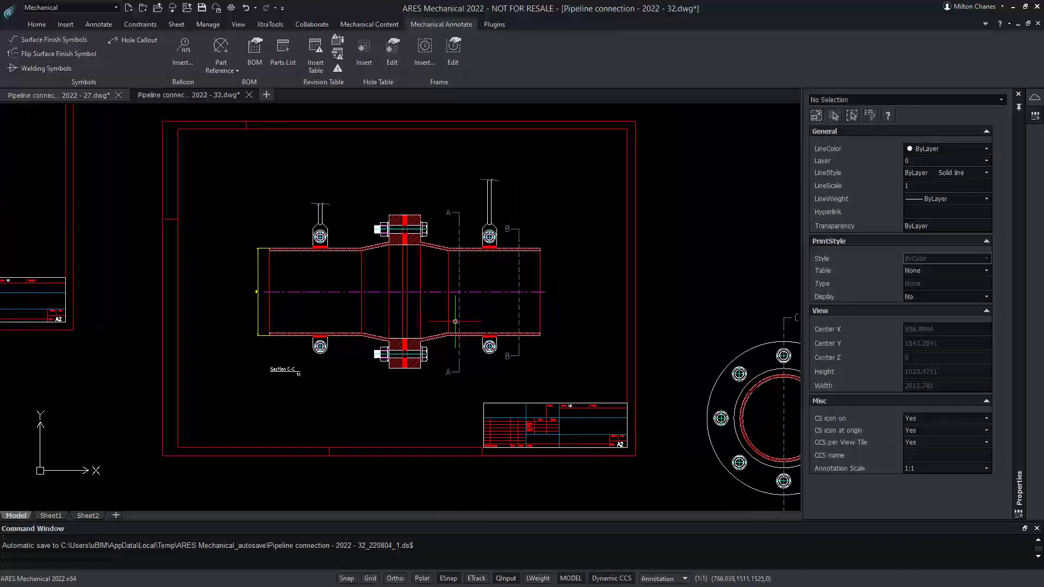
mouse_move(659, 440)
middle_mouse_down()
mouse_move(655, 289)
mouse_move(692, 40)
mouse_move(756, 2)
middle_mouse_up()
middle_click_drag(115, 480, 114, 454)
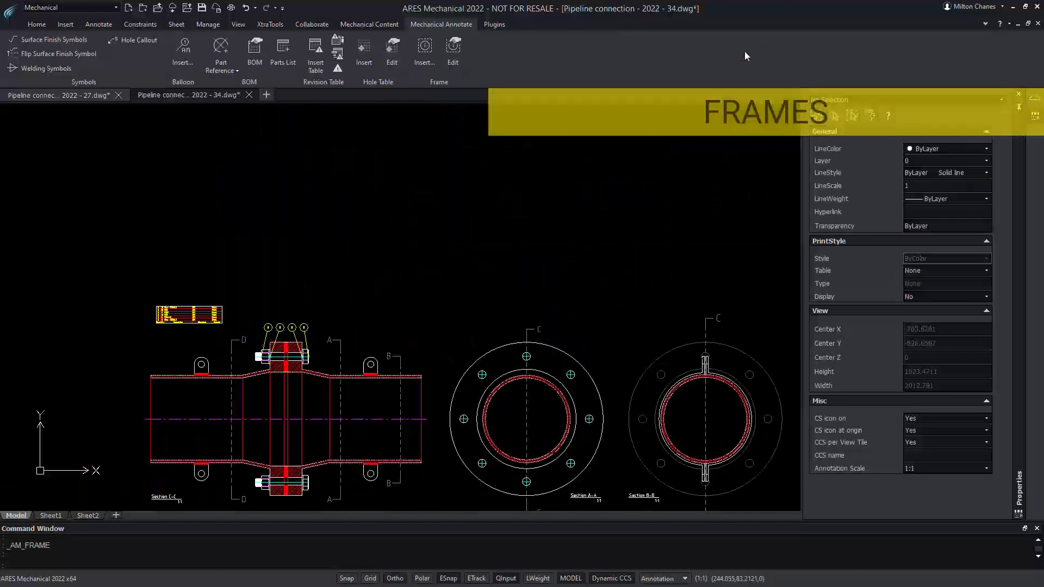
- Configure a new A1 841 X 594 MM frame with a DIN title block, scale 1:1 and rescaling enabled
middle_click_drag(576, 295, 520, 172)
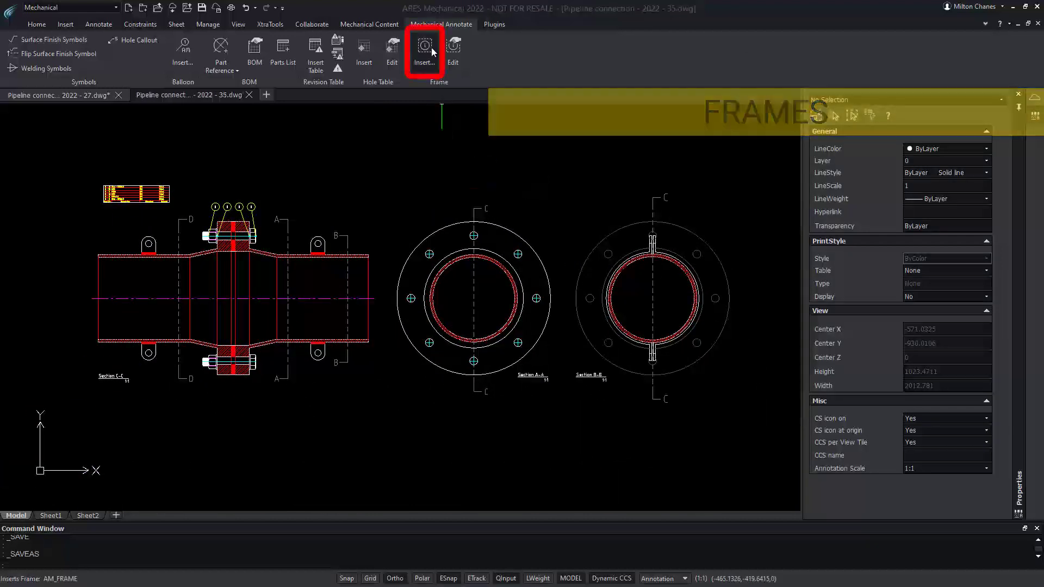
left_click(424, 47)
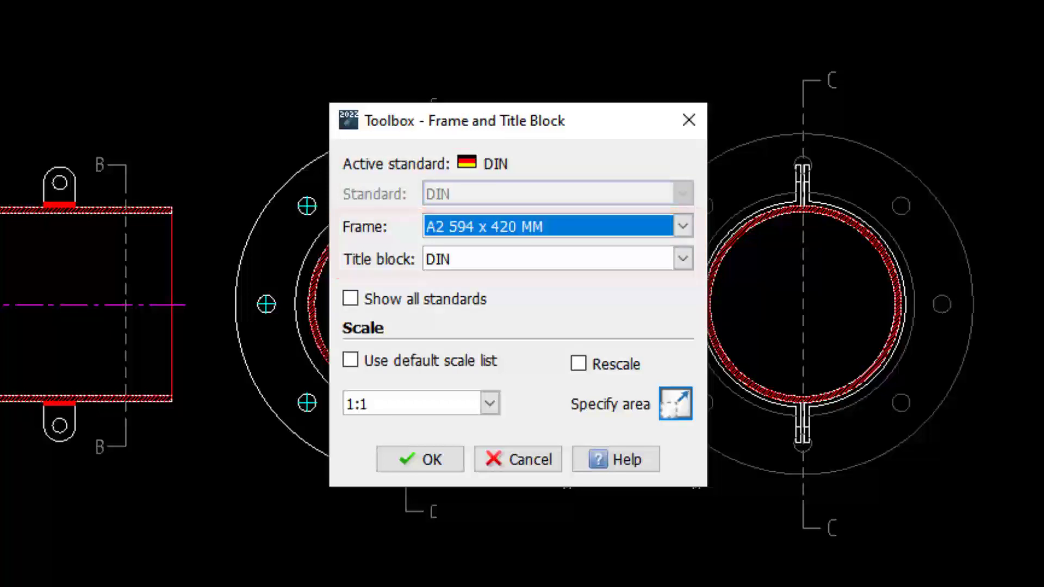
left_click(611, 226)
left_click(596, 264)
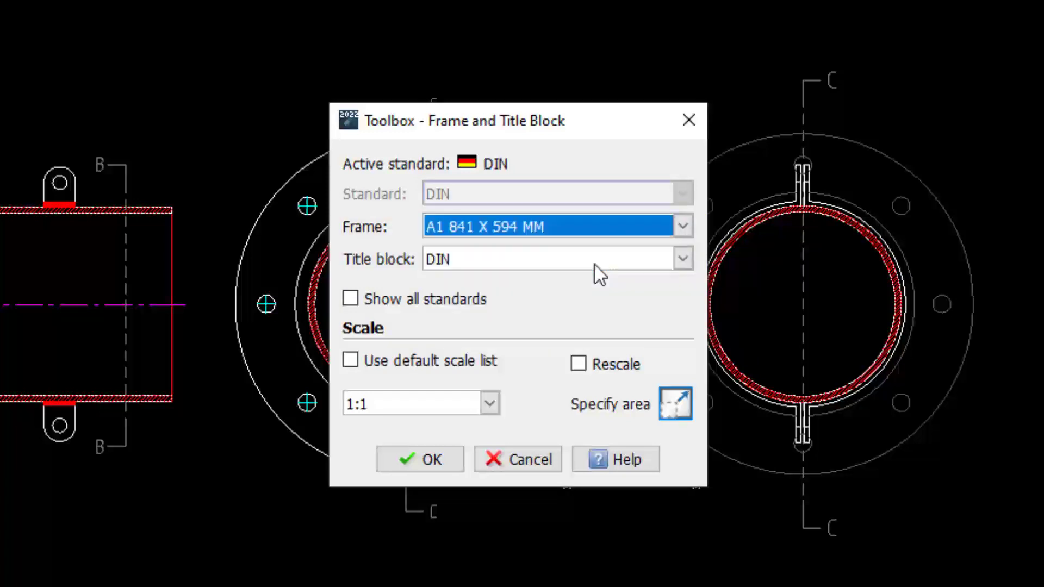
left_click(475, 402)
left_click_drag(491, 445, 490, 577)
left_click_drag(491, 535, 493, 426)
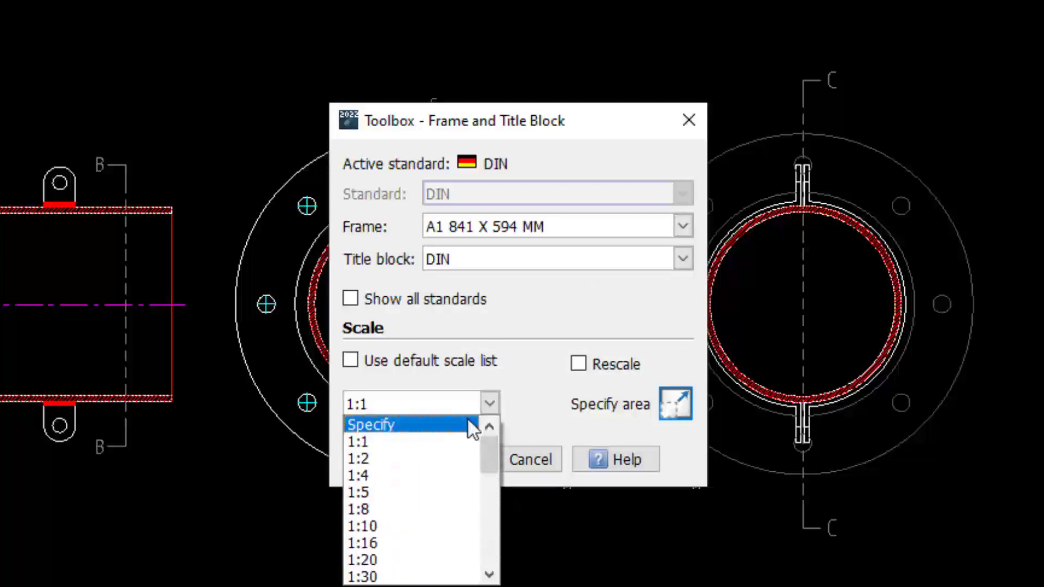
left_click(398, 442)
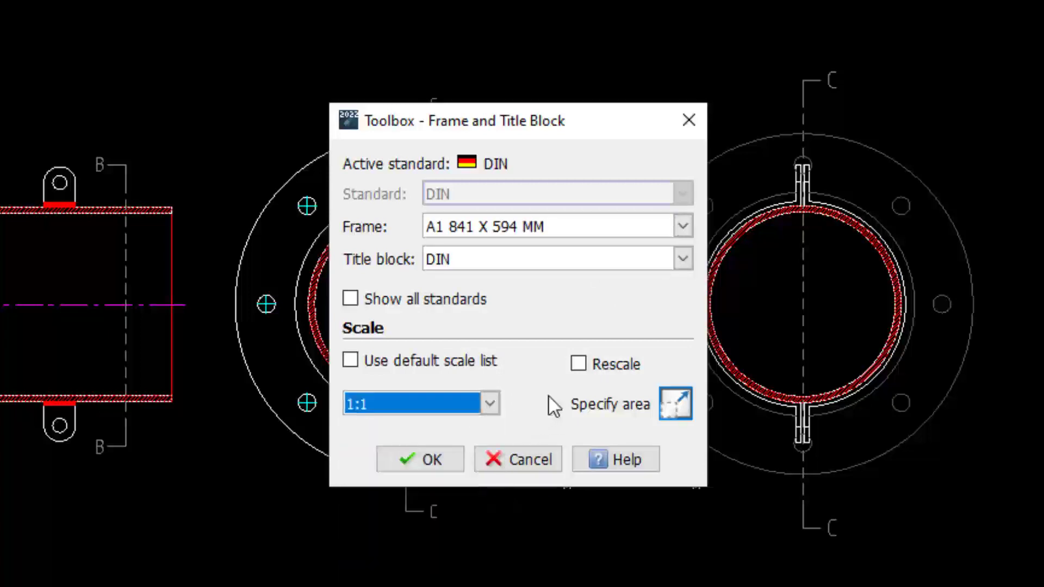
left_click(580, 371)
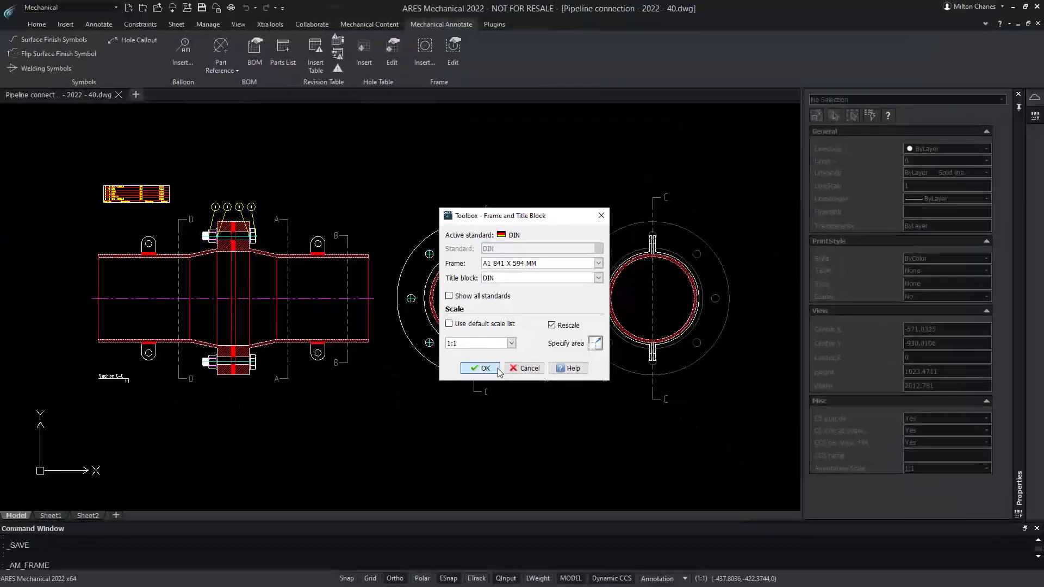
- Place the frame with its lower-left corner just below Section C-C, and apply rescaling to all section views and the parts list
left_click(484, 369)
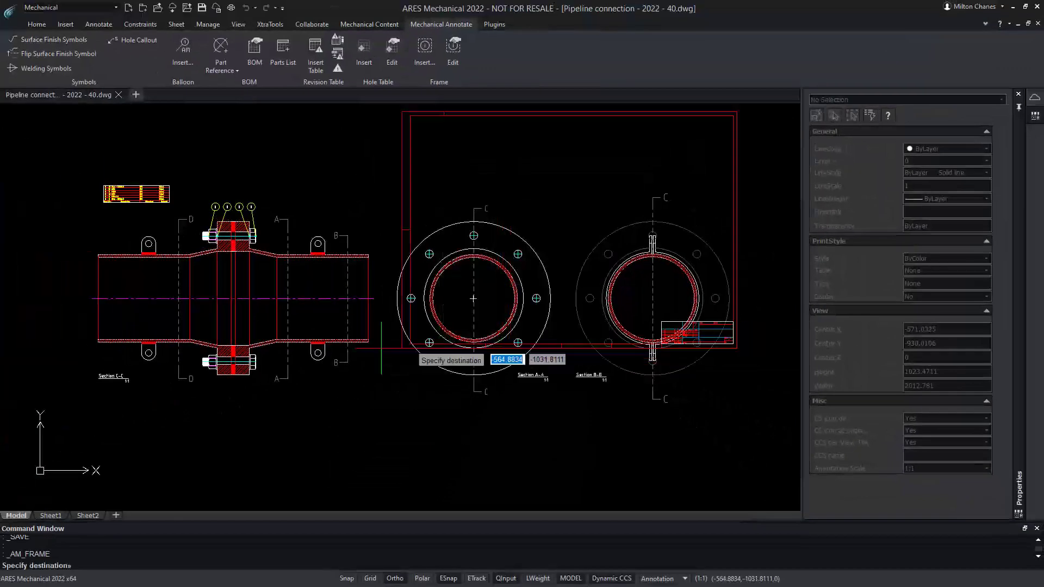
left_click(184, 409)
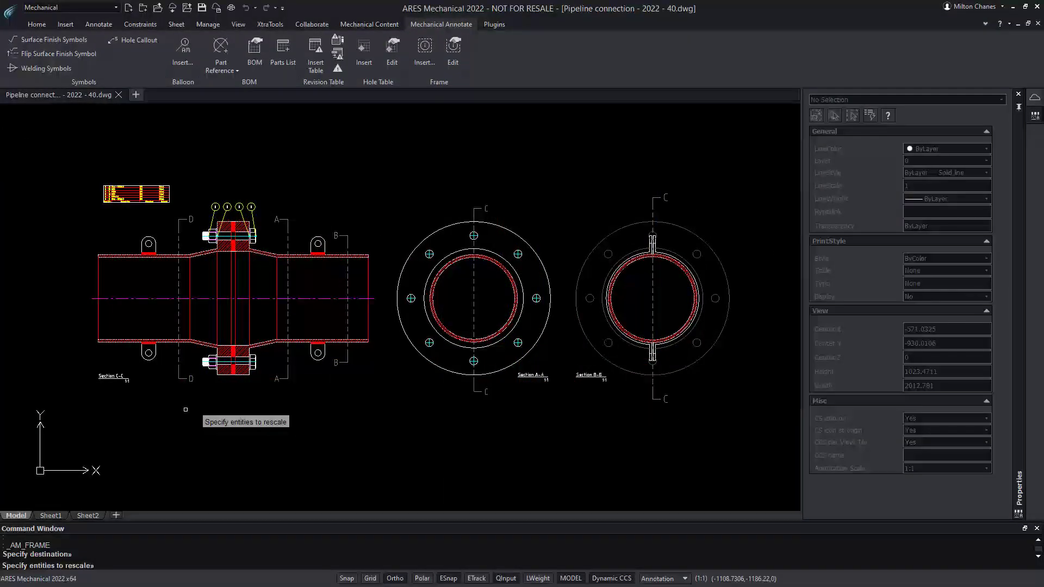
left_click(67, 168)
left_click(752, 429)
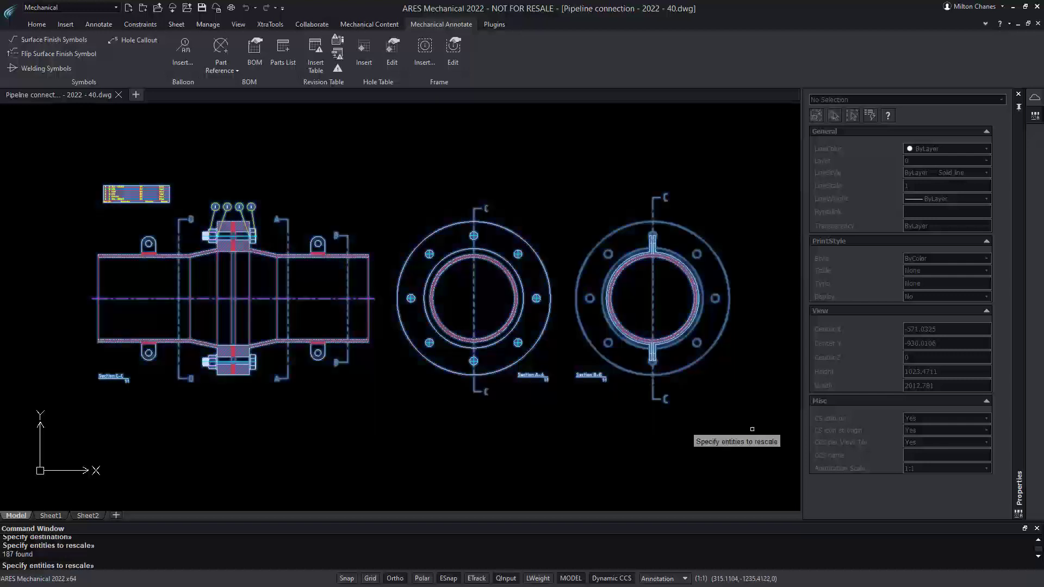
key("Return")
left_click(581, 441)
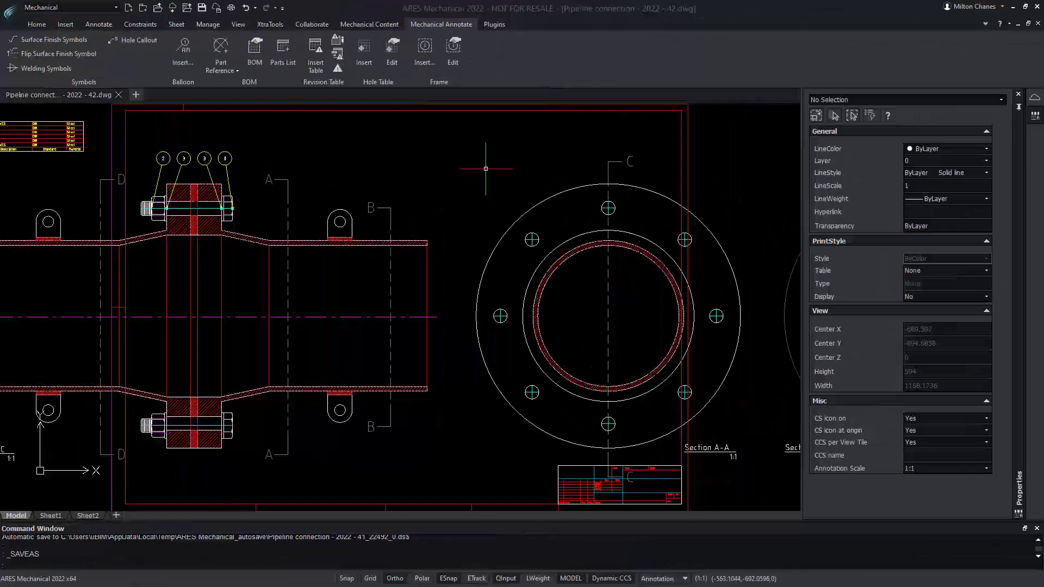
- Edit the inserted A1 frame to scale 1:2 and apply the rescaling to all section views and the parts list
left_click(453, 53)
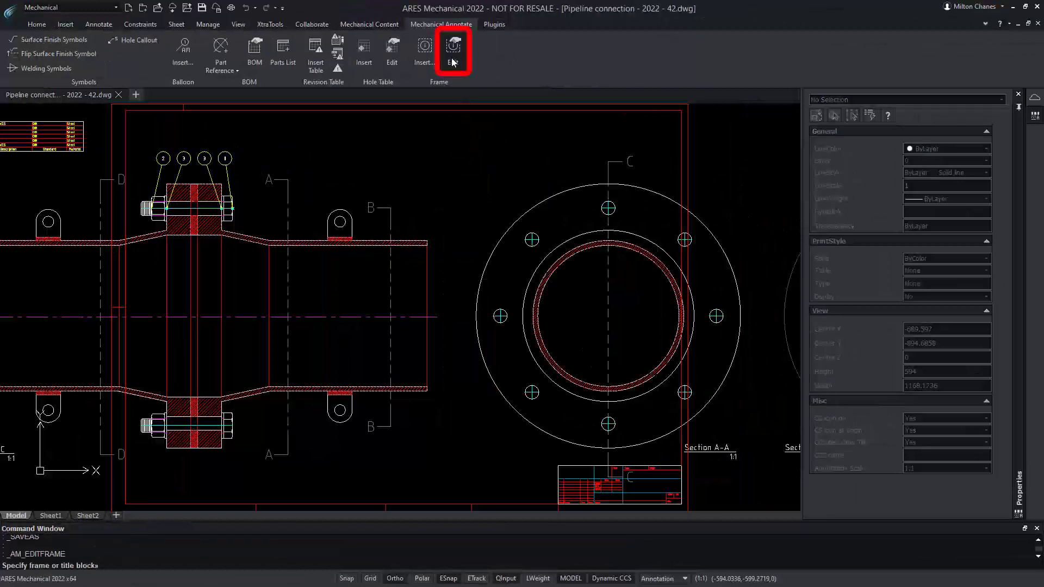
left_click(457, 111)
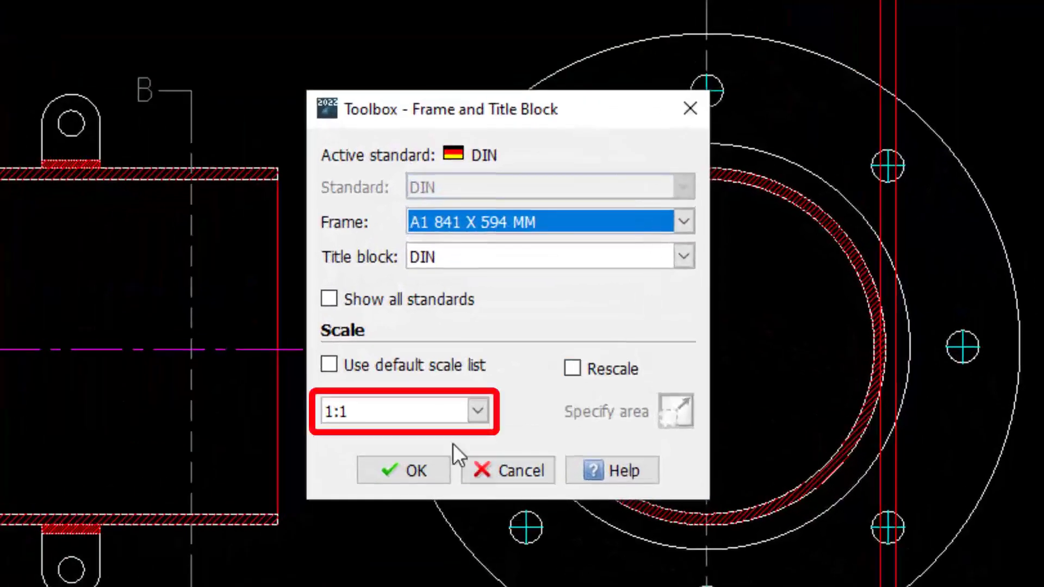
left_click(455, 412)
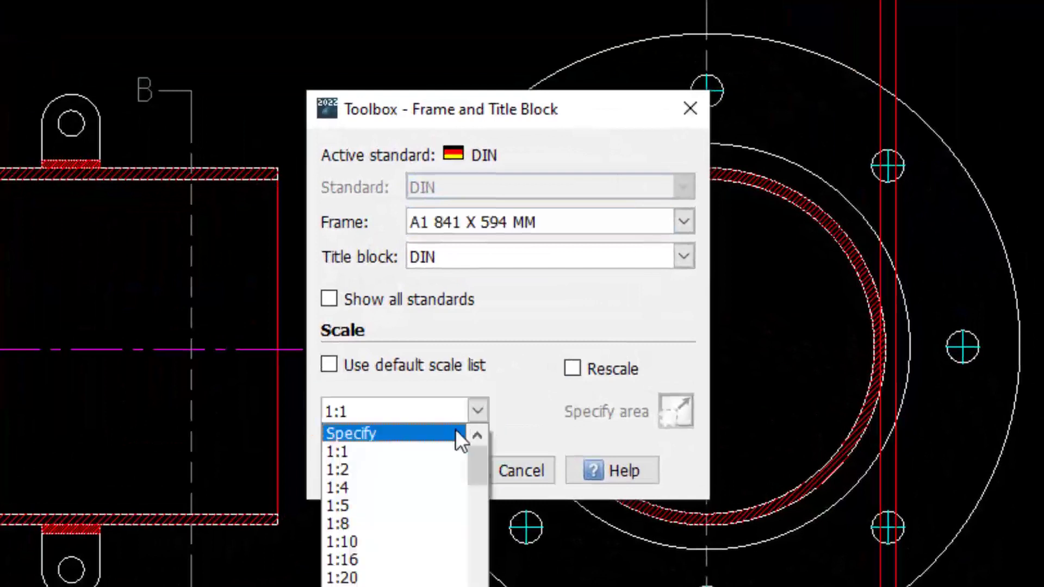
left_click(441, 469)
left_click(443, 466)
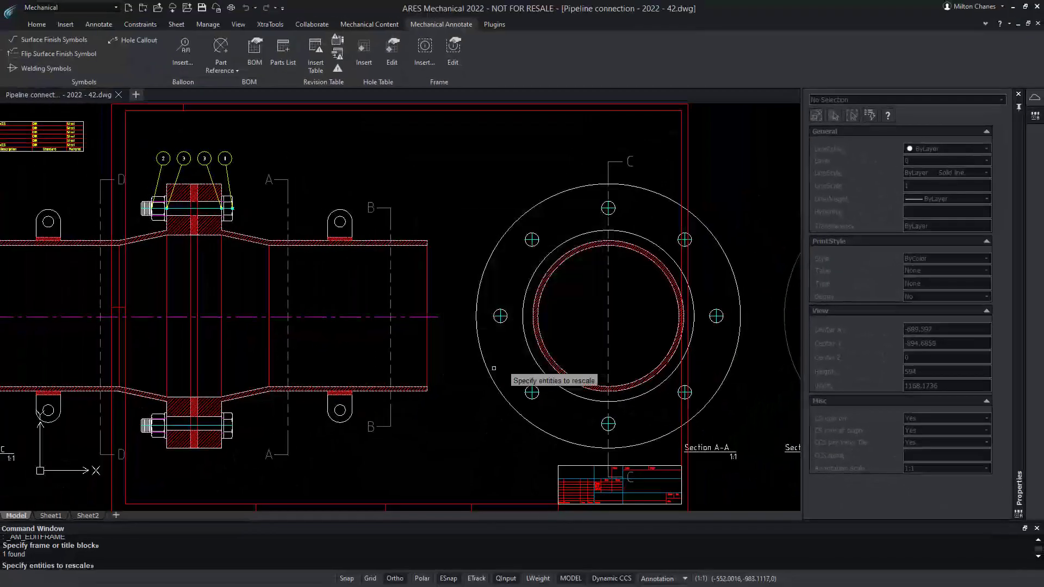
left_click(253, 231)
left_click(737, 450)
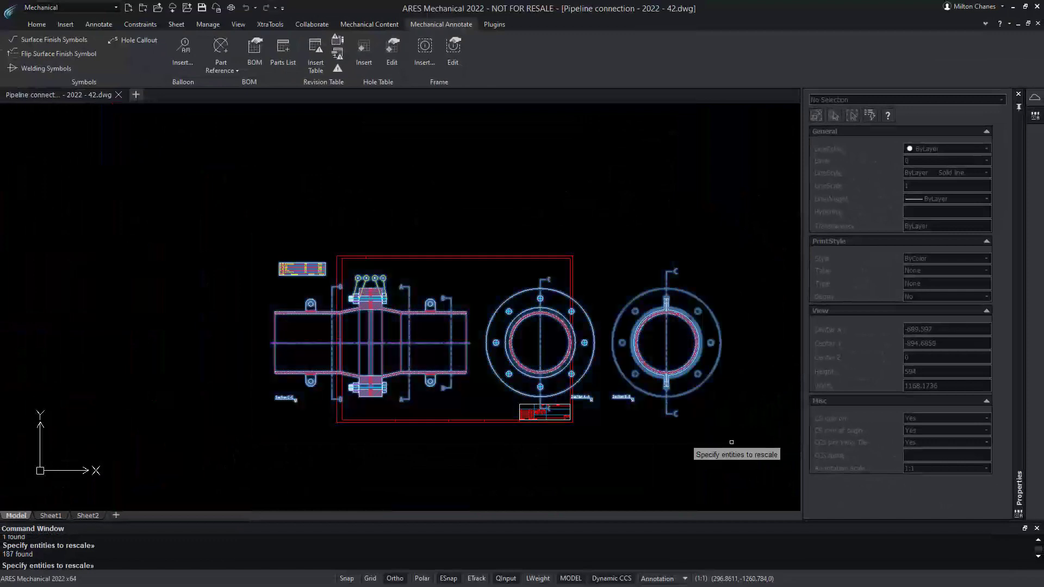
key("Return")
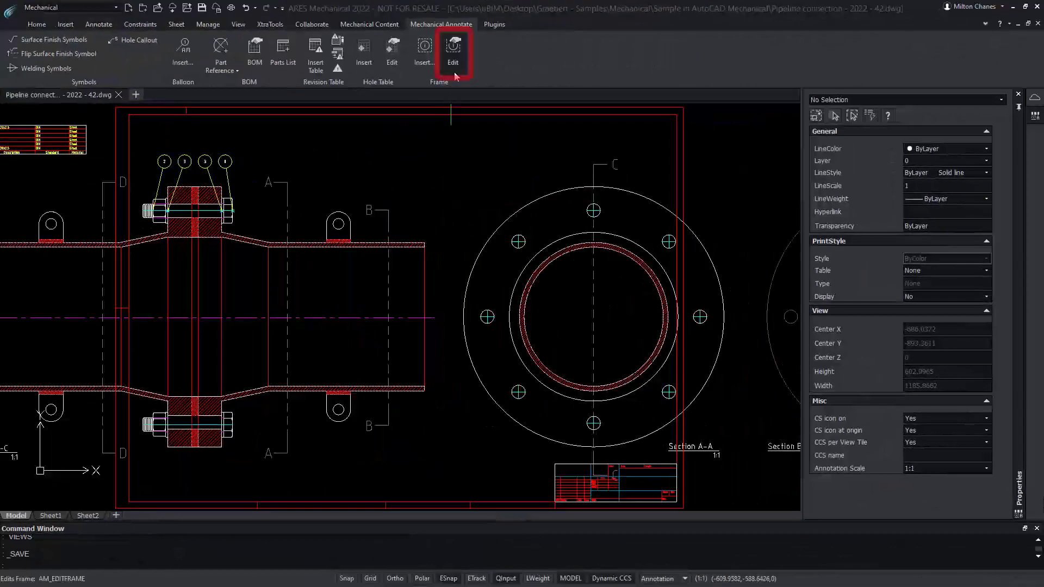
- Change the existing A1 frame to A0 1189 x 841 MM, keeping the DIN title block, scale 1:1 and rescaling enabled
left_click(453, 54)
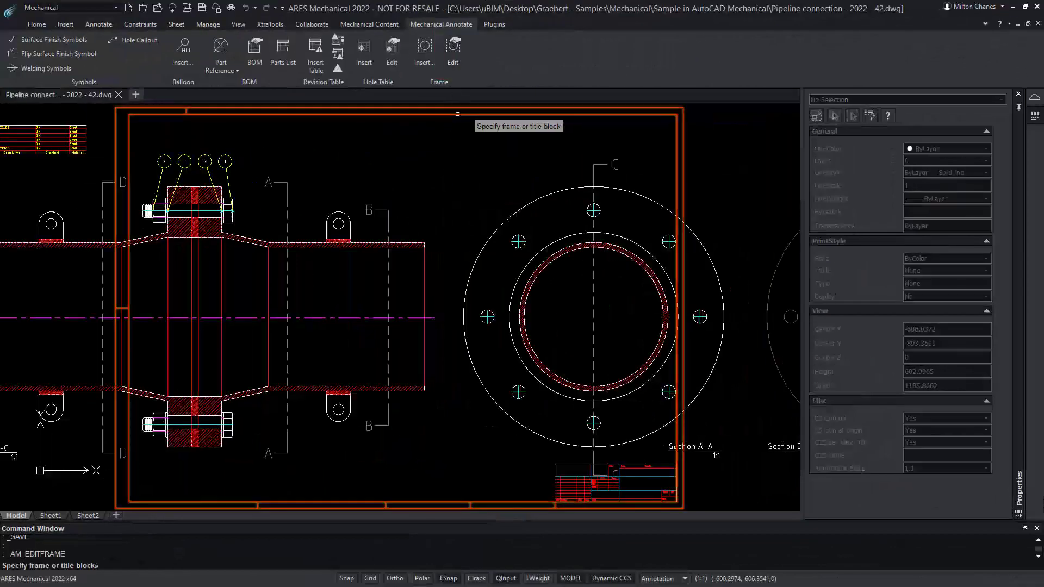
left_click(457, 114)
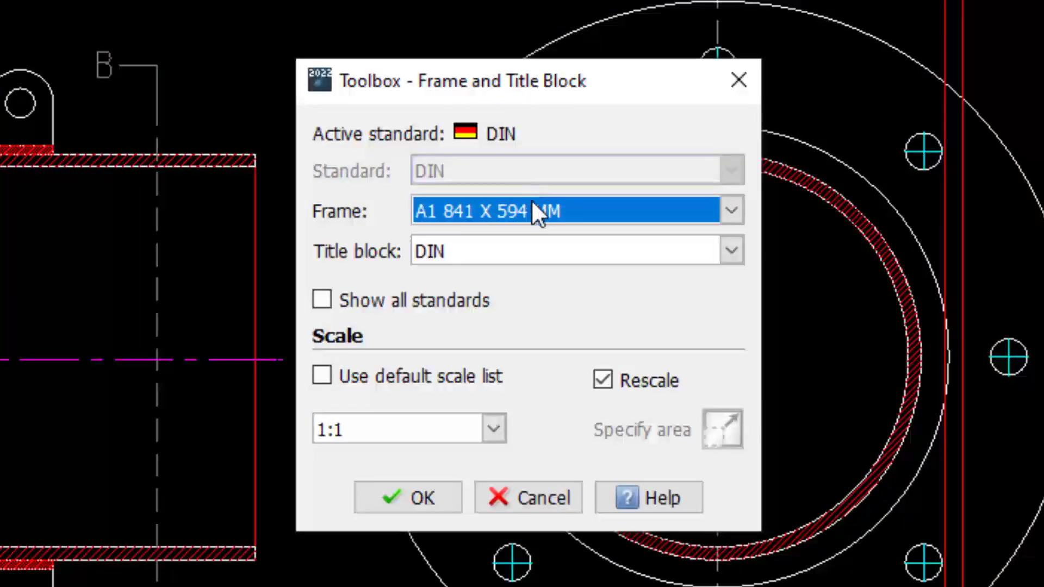
left_click(532, 201)
left_click(570, 233)
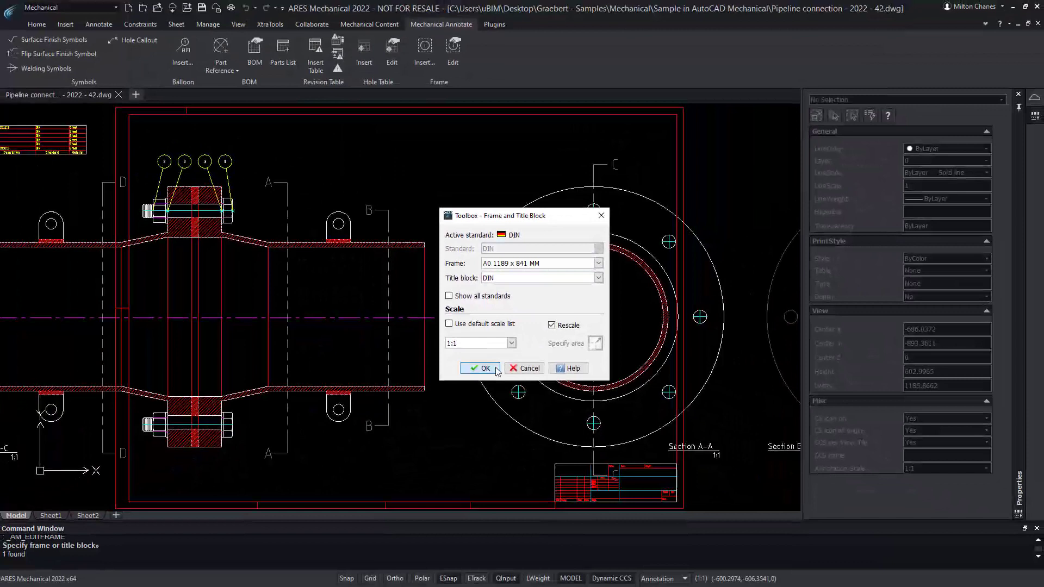
left_click(420, 499)
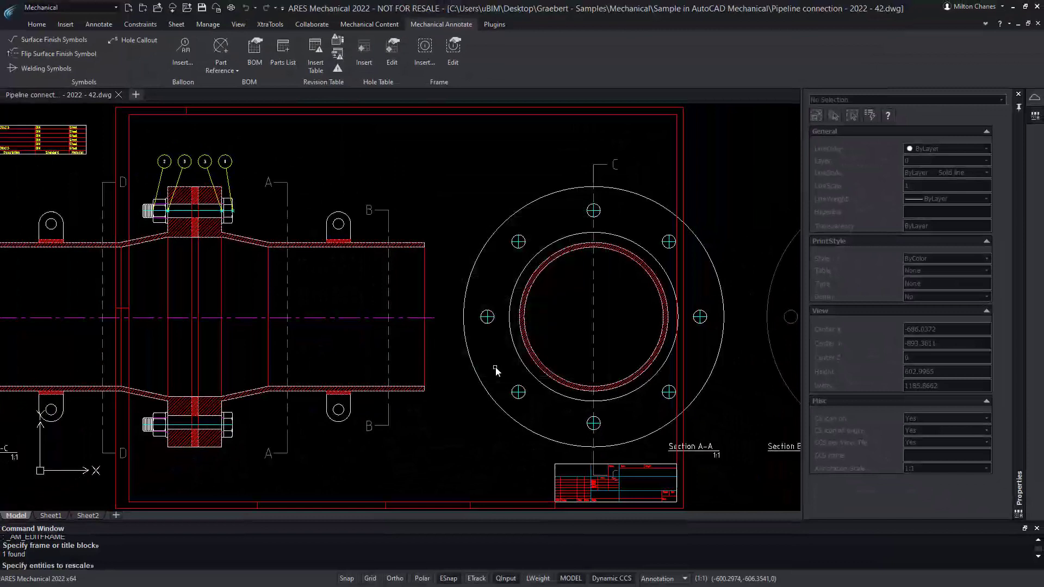
- Apply the rescaling to all section views and the parts list, and specify their new location within the A0 frame
scroll(496, 371, "down", 3)
mouse_move(209, 228)
left_mouse_down()
mouse_move(540, 408)
mouse_move(770, 458)
left_mouse_up()
key("Return")
left_click(480, 455)
- Move the Section A-A view with its label straight up into the upper part of the A0 frame
type("m")
key("Return")
mouse_move(536, 444)
left_mouse_down()
mouse_move(502, 363)
mouse_move(390, 237)
left_mouse_up()
key("Return")
left_click(710, 435)
left_click(725, 317)
- Move the Section B-B view directly below Section A-A on the same vertical axis, and delete the overlapping section C marks between them
type("m")
key("Return")
left_click_drag(543, 440, 767, 283)
key("Return")
left_click(639, 228)
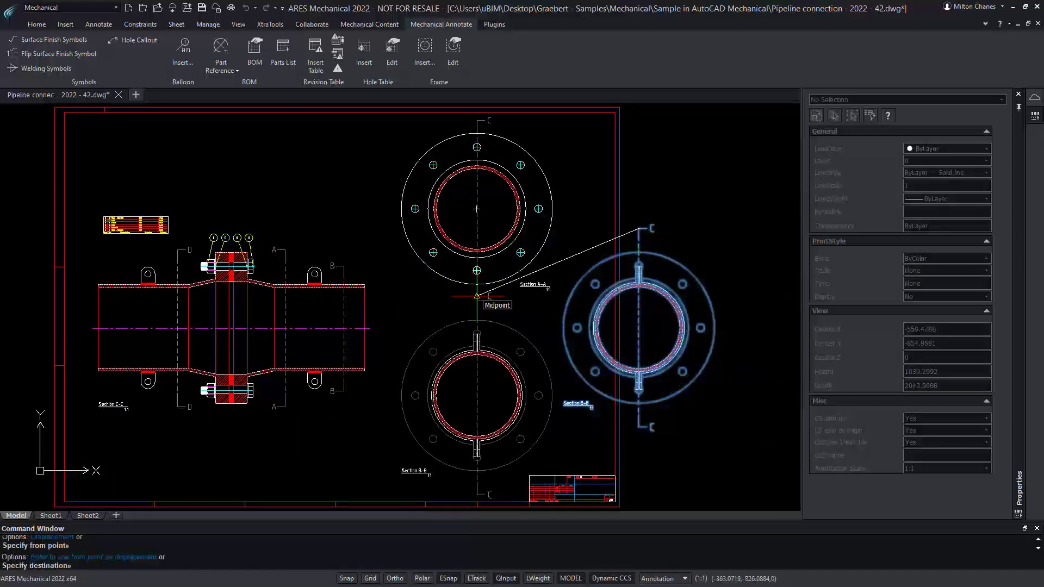
left_click(477, 296)
left_click_drag(462, 316, 510, 290)
key("Delete")
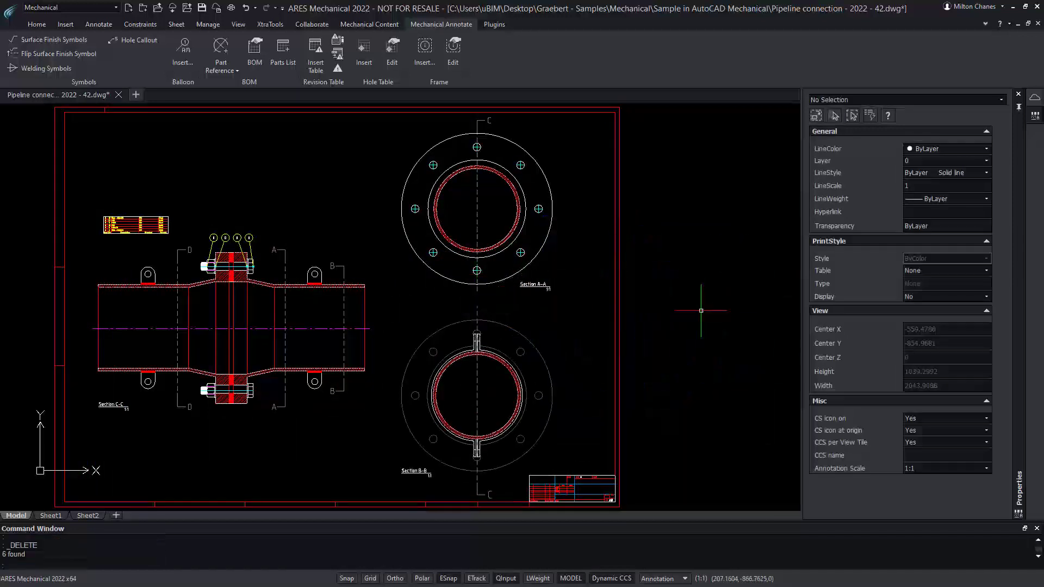
- Fill in the title block with drawing number "Connection Pipe", the checker's name and check date 20/10/2021
middle_click_drag(732, 312, 765, 312)
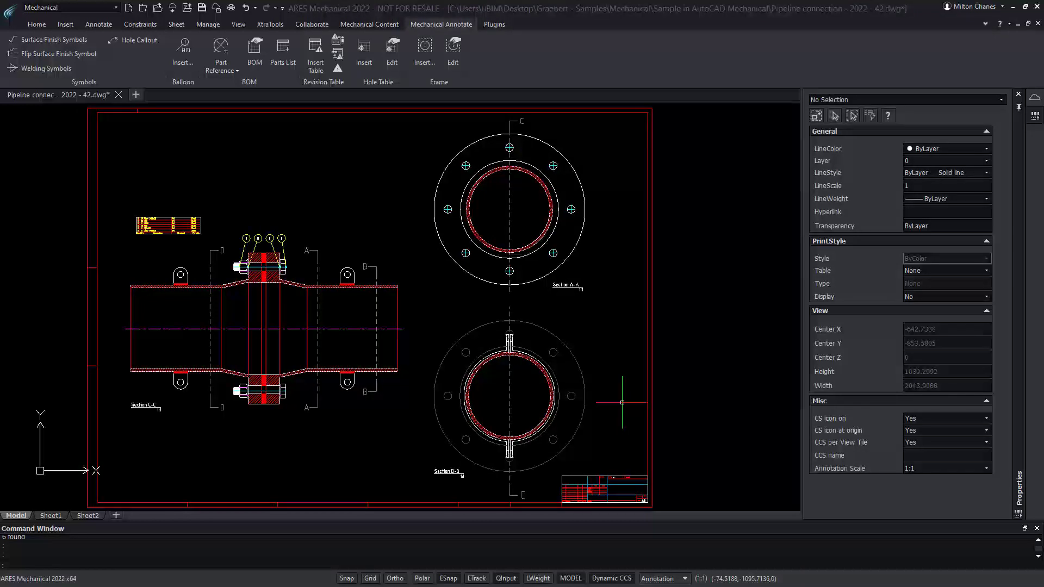
double_click(604, 489)
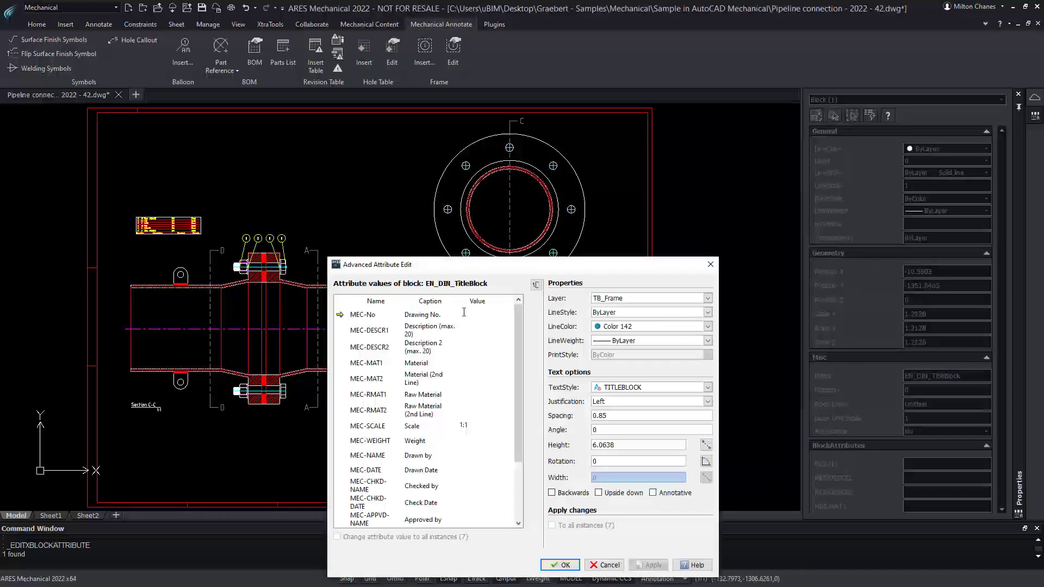
left_click(464, 312)
type("Connection Pipe")
left_click(473, 492)
type("John Doe")
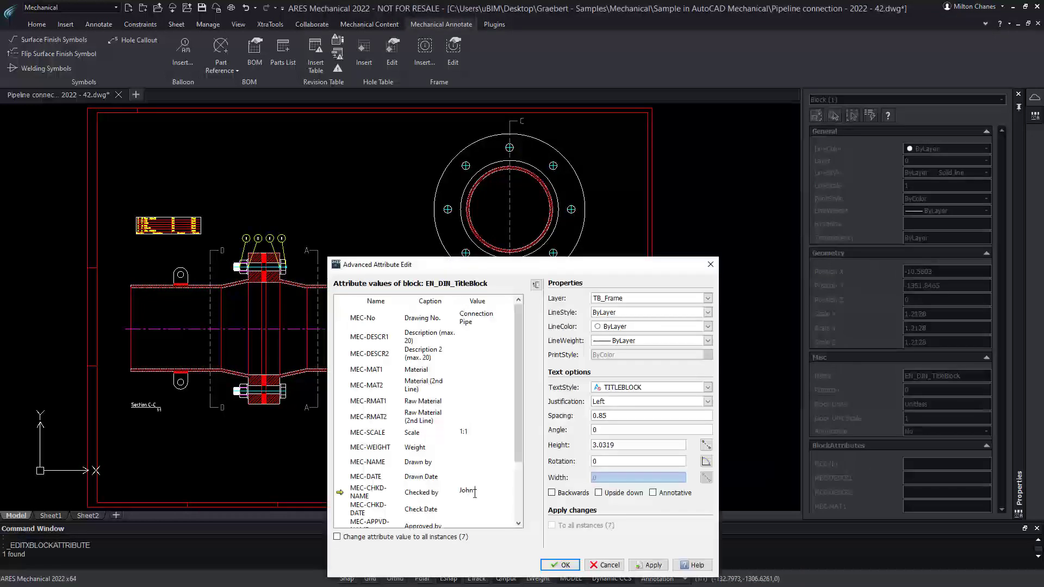
left_click(472, 510)
type("20/10/2021")
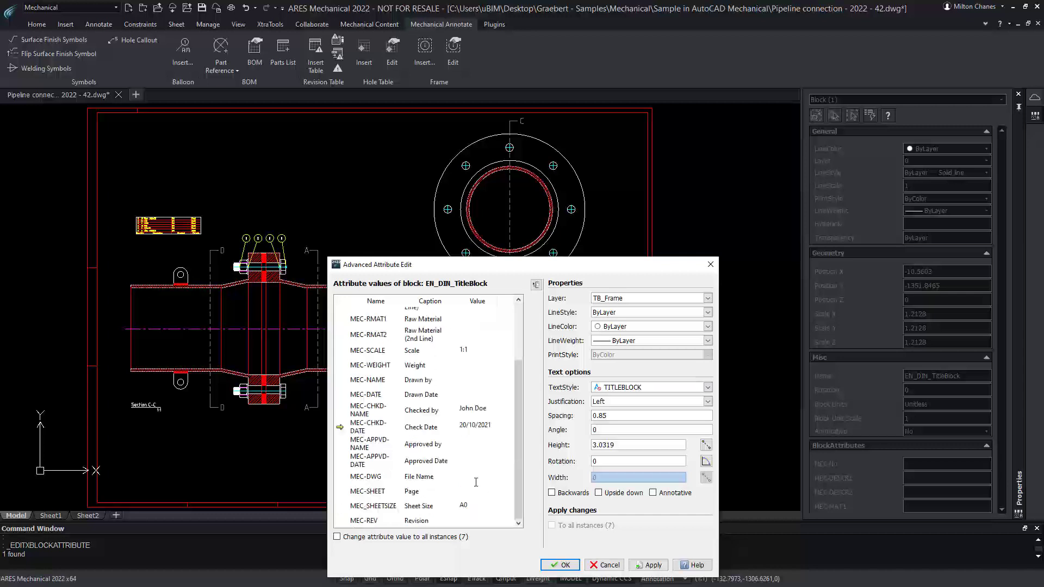
left_click(560, 565)
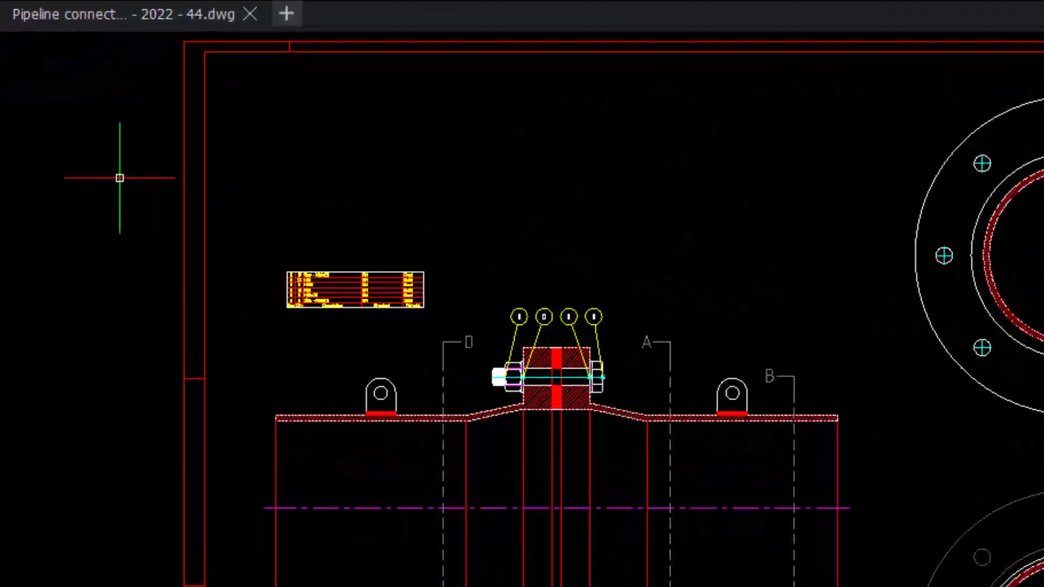
- Examine the drawing frame and drawing template file locations under the drawing support options
type("OP")
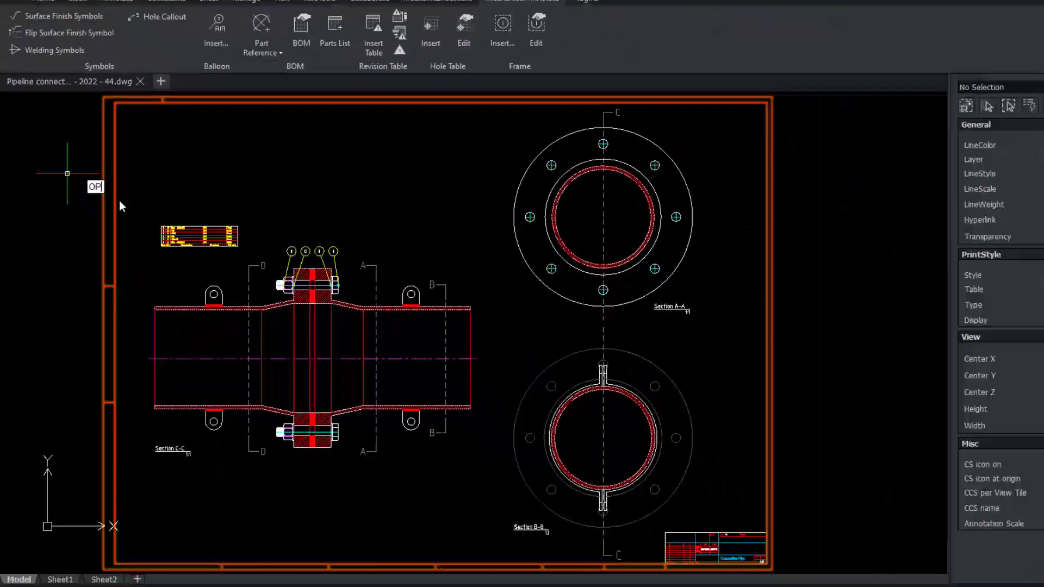
key("Return")
left_click(308, 121)
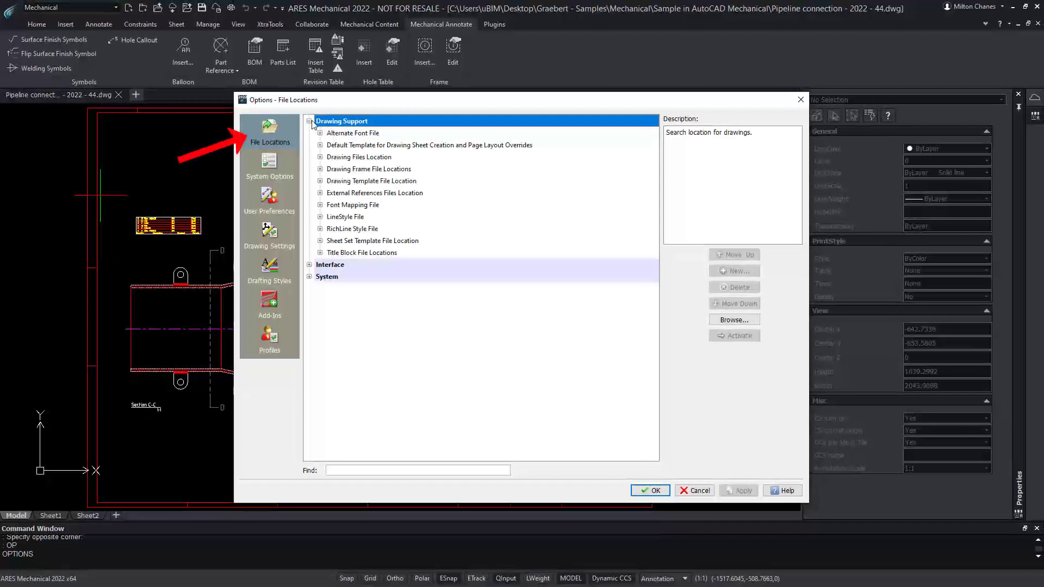
left_click(320, 168)
left_click(320, 193)
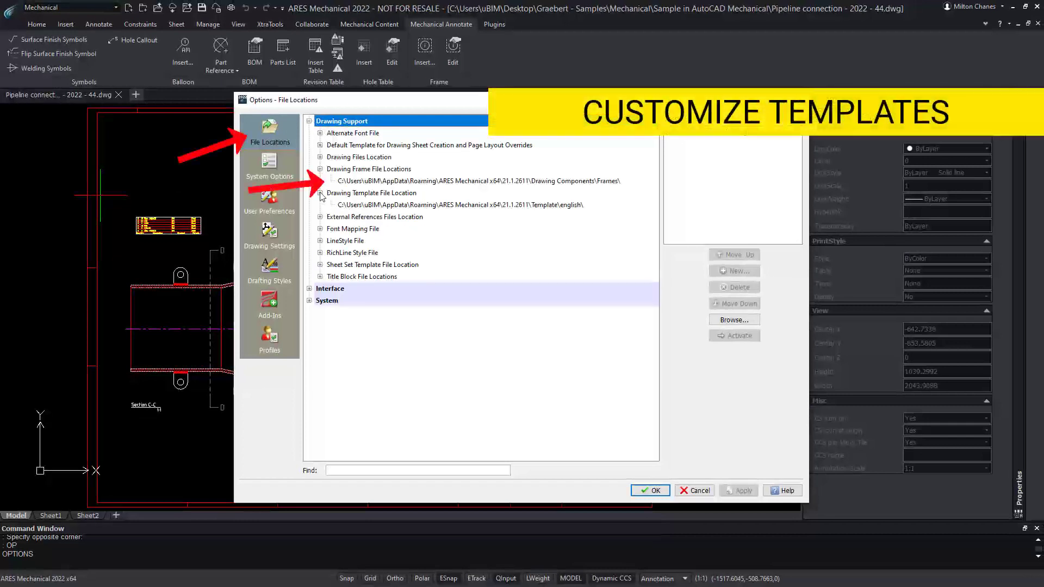
left_click(409, 182)
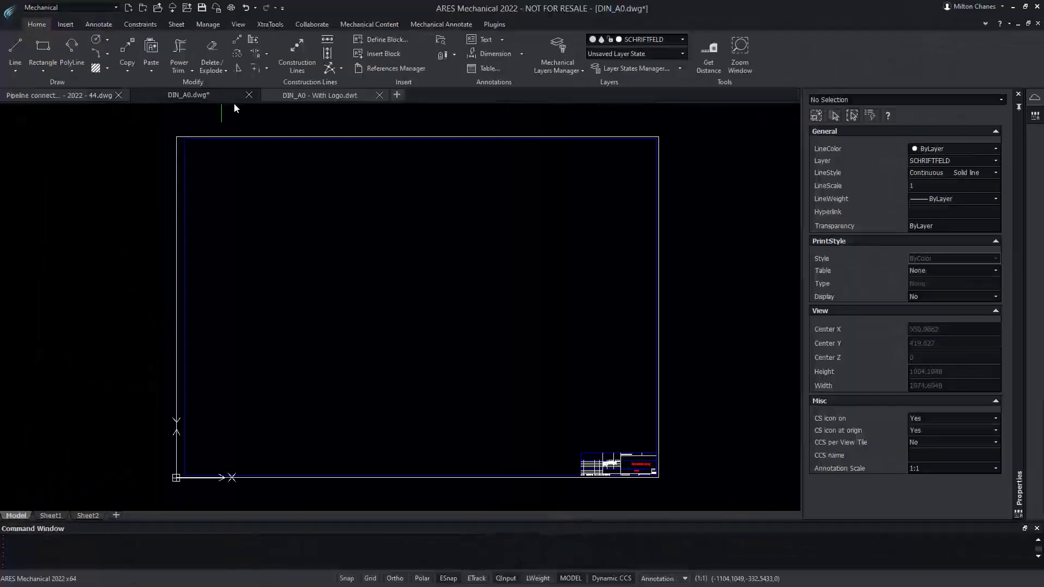
- Load Logo.dwg as the block to insert into the DIN_A0 - With Logo.dwt template
left_click(333, 97)
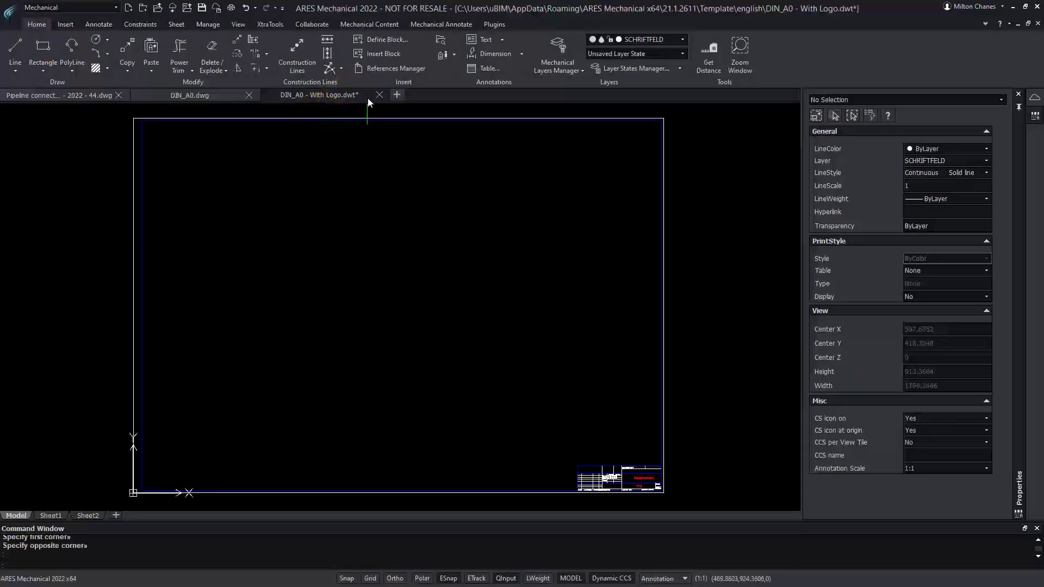
scroll(666, 494, "up", 3)
scroll(666, 494, "up", 3)
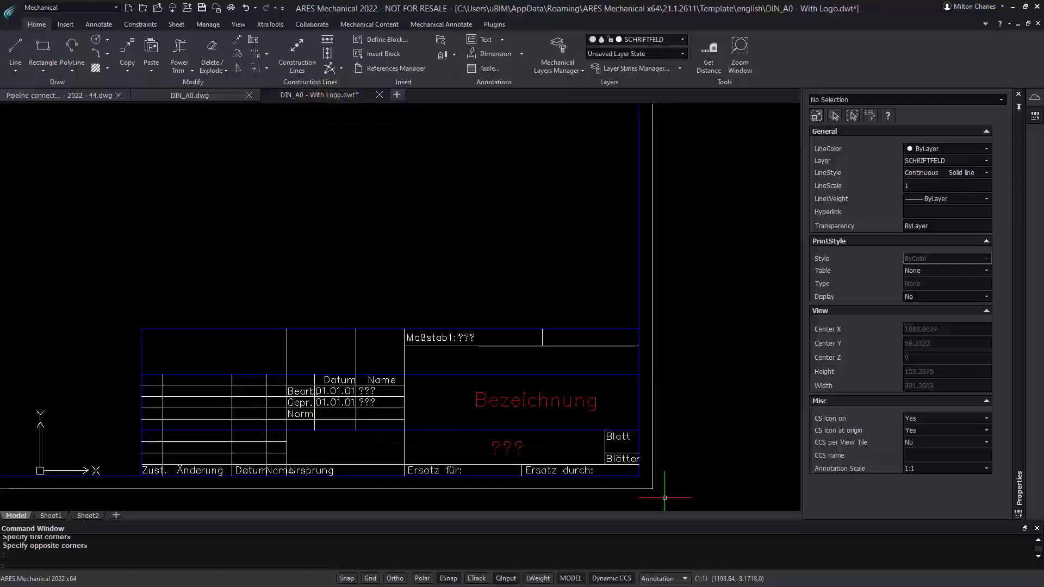
type("I")
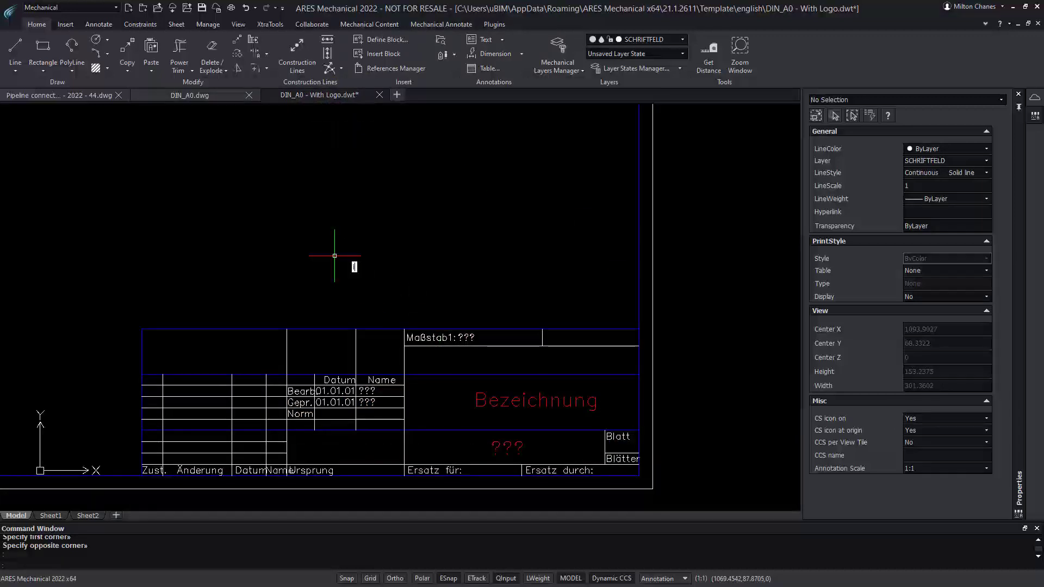
key("Return")
left_click(584, 241)
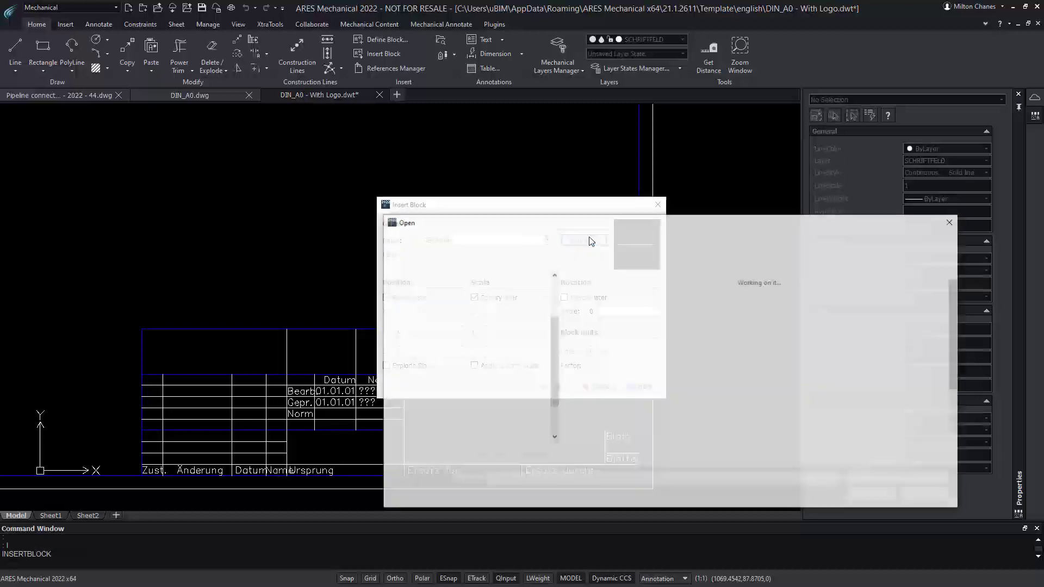
left_click(803, 404)
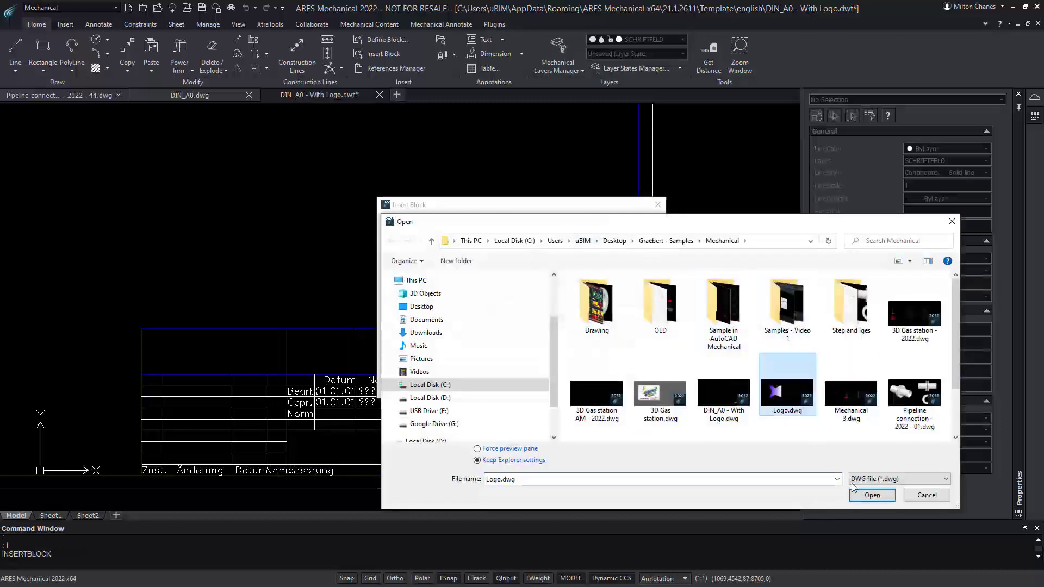
left_click(868, 496)
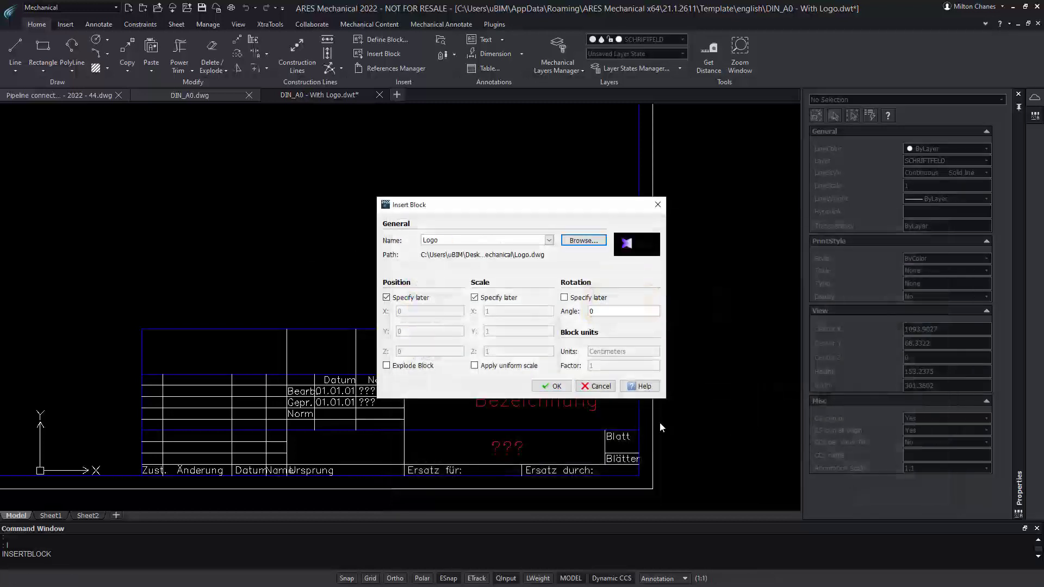
- Insert the Logo block at a uniform scale of 2.75 in the empty upper-left cell of the title block
left_click(511, 299)
left_click(497, 364)
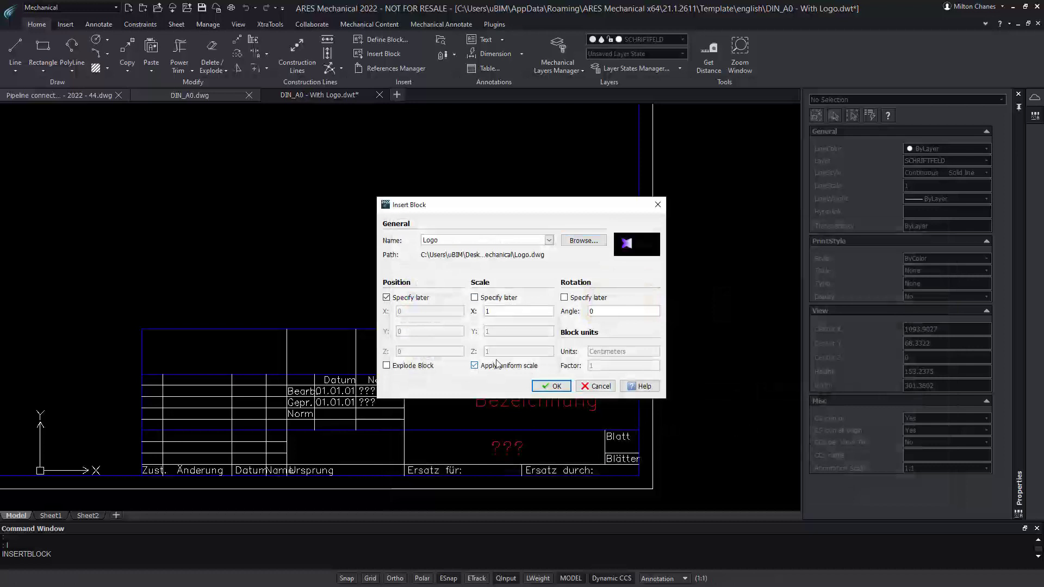
type("2.75")
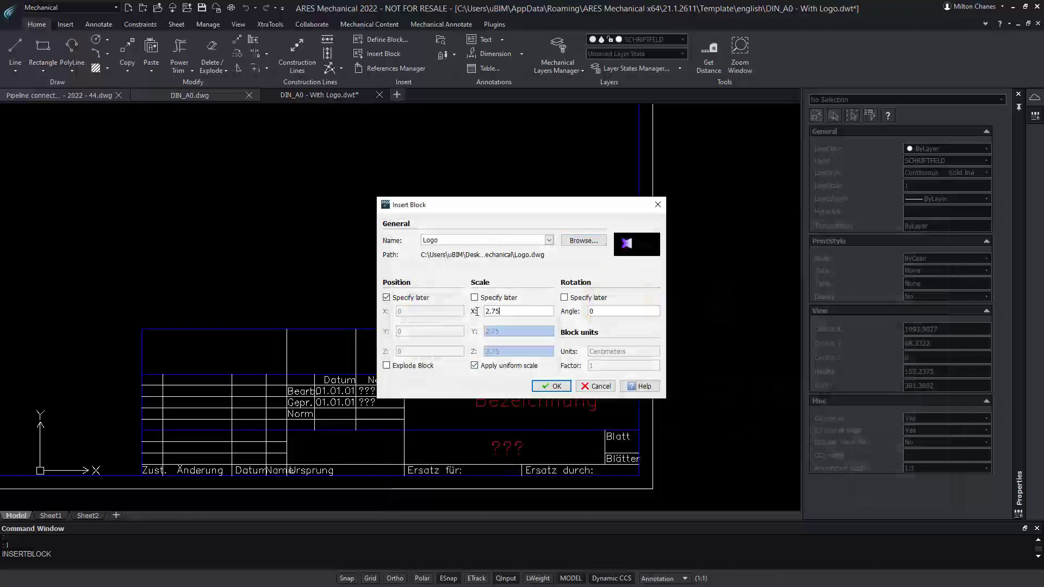
left_click(552, 386)
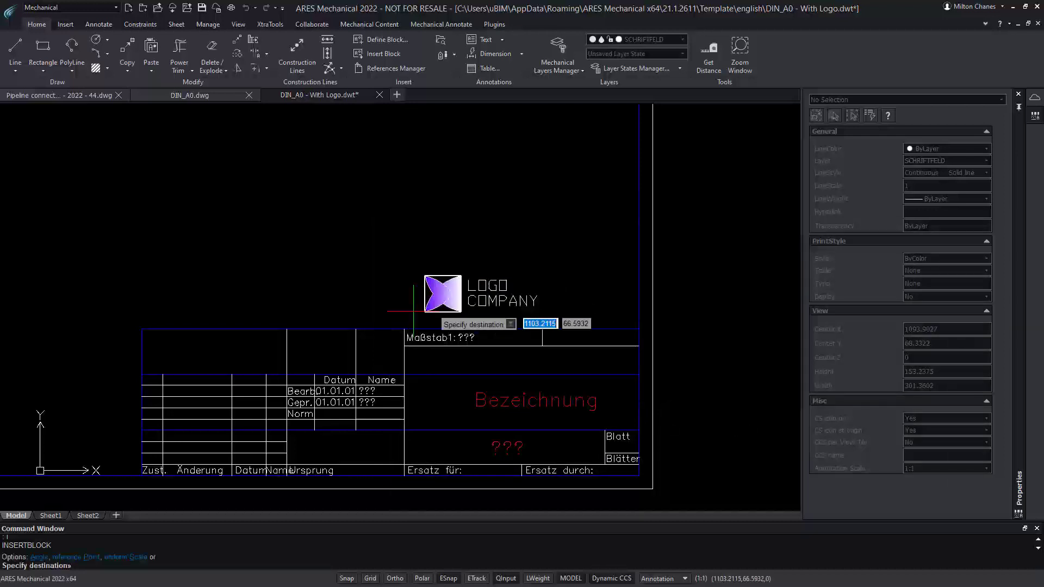
left_click(148, 371)
- Save the DIN_A0 - With Logo.dwt template with the company logo in its title block
left_click(10, 11)
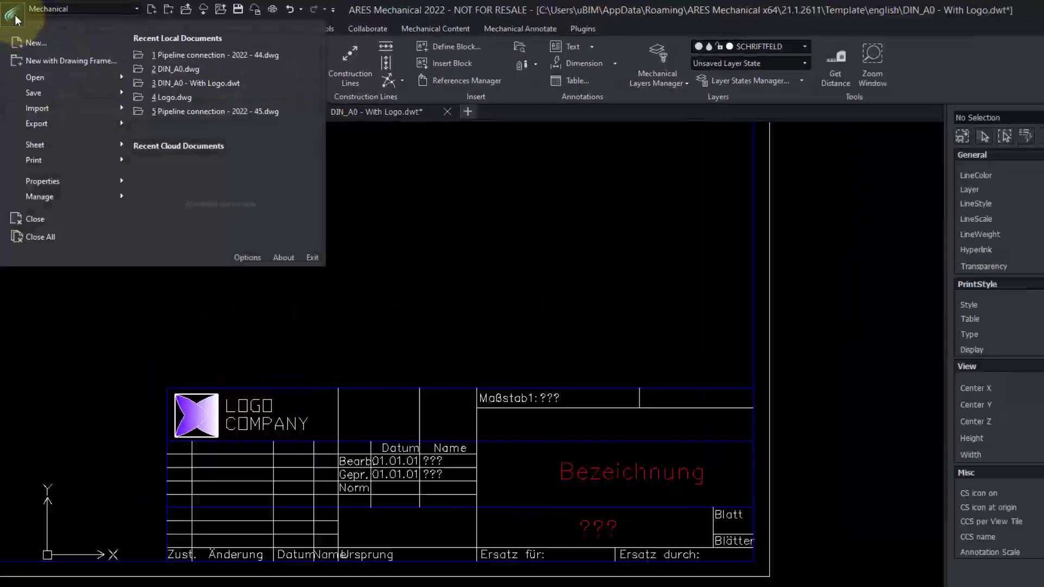
mouse_move(32, 80)
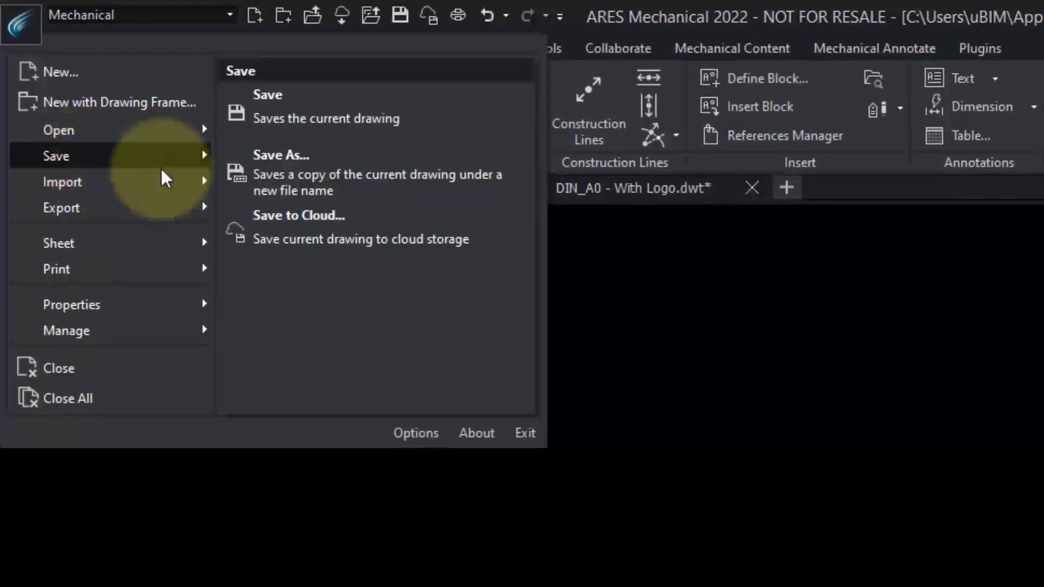
left_click(365, 131)
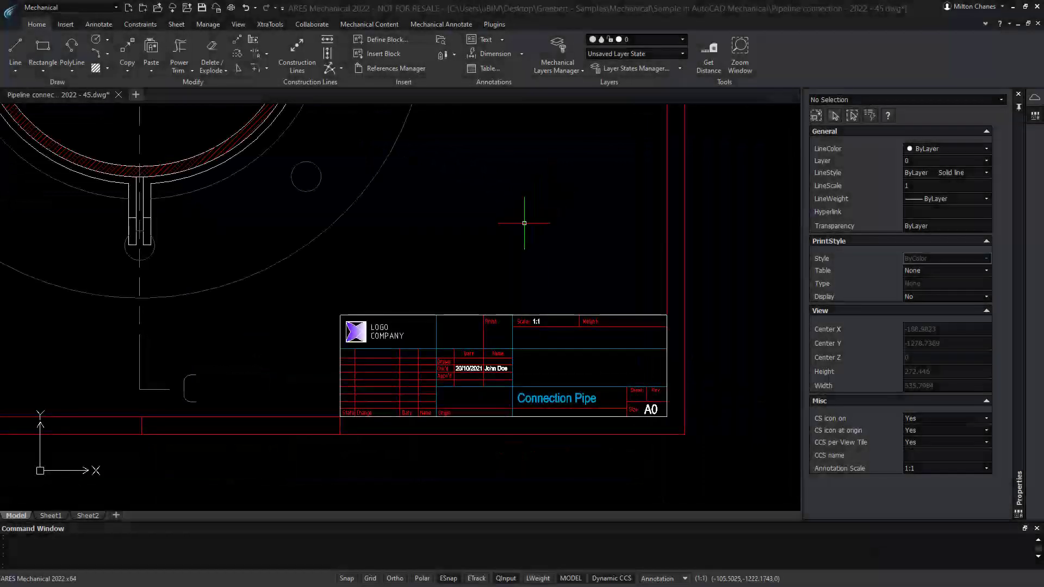
- Examine the title blocks with the company logo in the A0 and A1 frames of the pipeline connection drawing
scroll(524, 222, "down", 7)
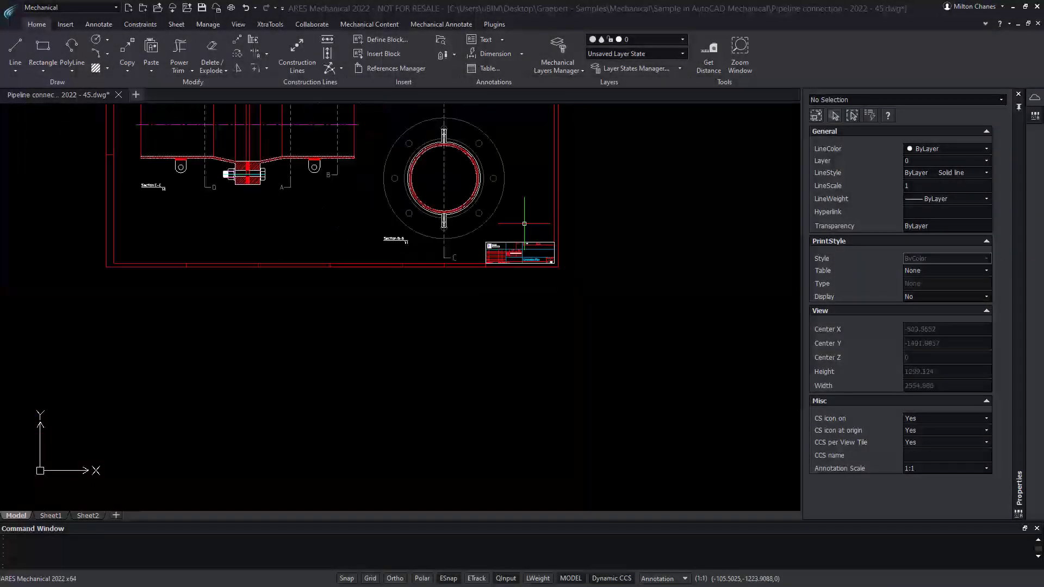
mouse_move(691, 209)
middle_mouse_down()
mouse_move(205, 350)
mouse_move(64, 460)
middle_mouse_up()
middle_click_drag(749, 235, 228, 364)
scroll(300, 310, "up", 6)
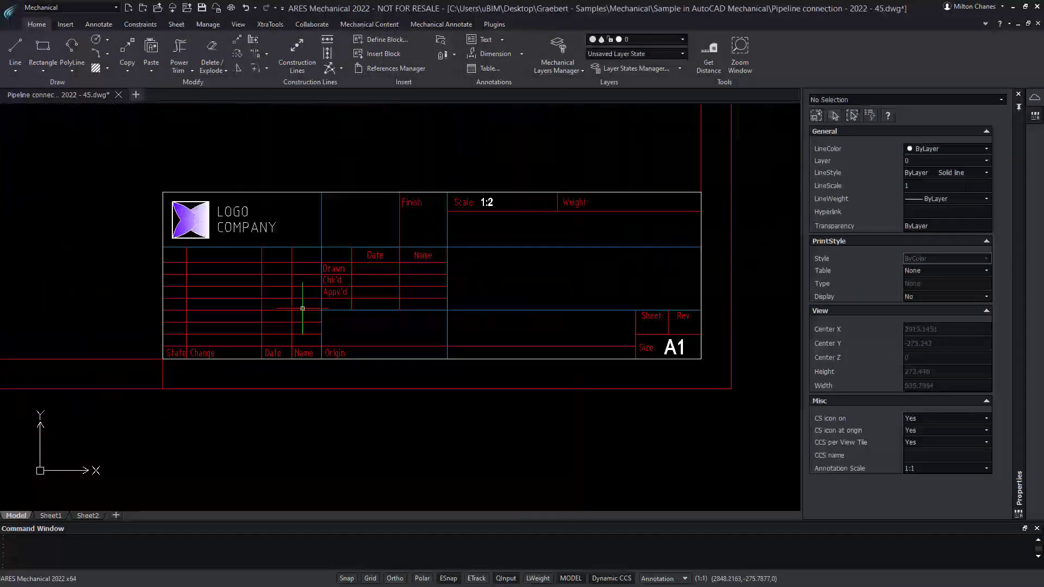
scroll(636, 378, "down", 9)
scroll(158, 326, "up", 10)
mouse_move(174, 342)
middle_mouse_down()
mouse_move(208, 456)
mouse_move(191, 496)
middle_mouse_up()
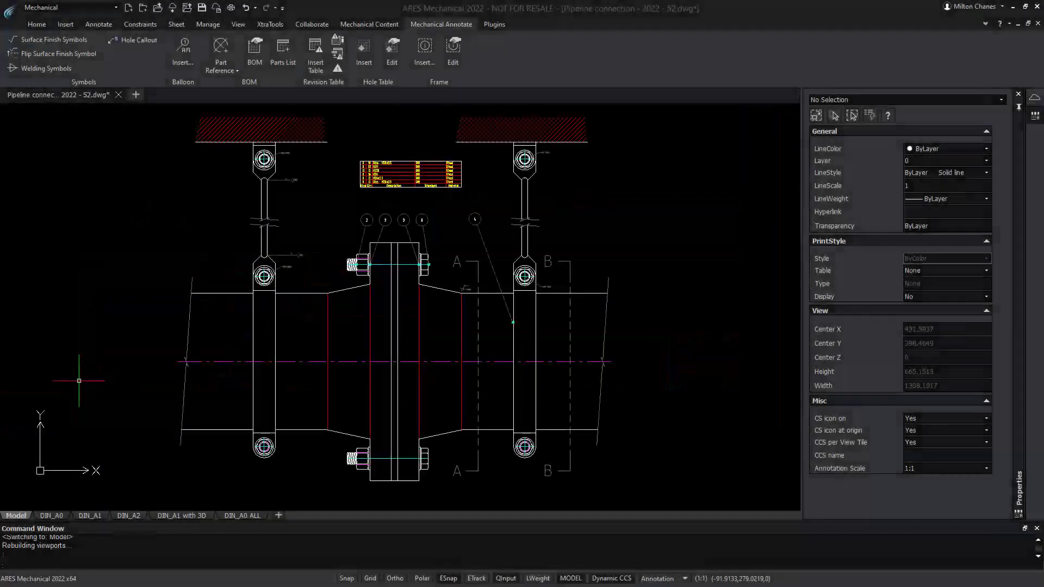
- Review the DIN_A0, DIN_A1, DIN_A2, DIN_A1 with 3D and DIN_A0 ALL sheets one after another
left_click(52, 516)
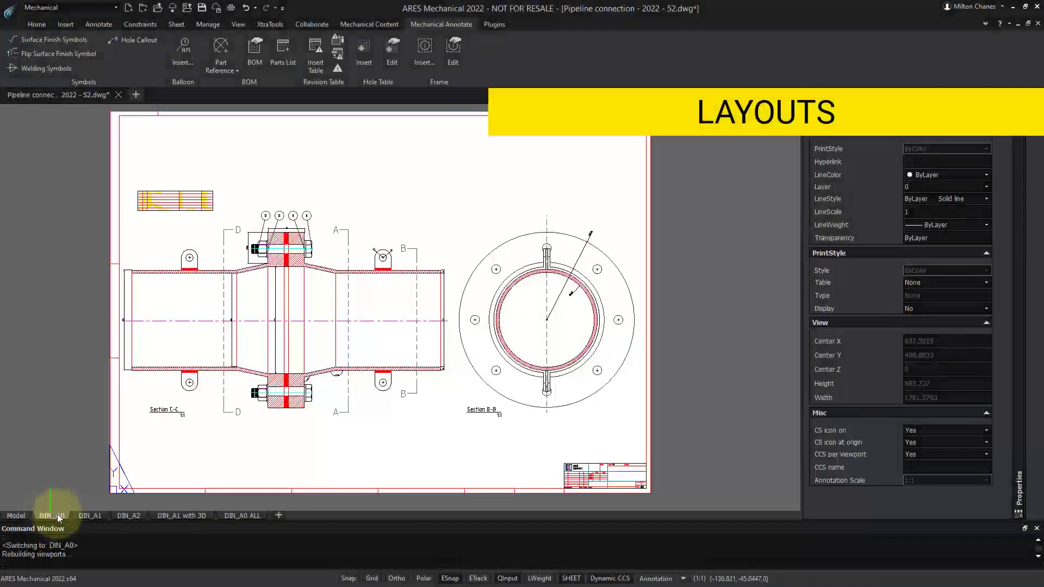
left_click(86, 514)
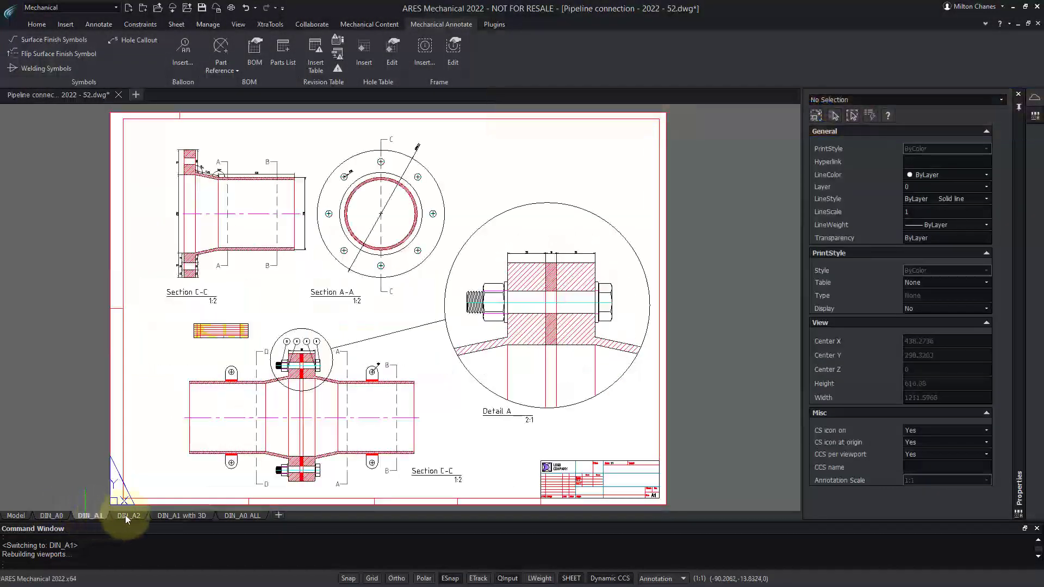
left_click(129, 516)
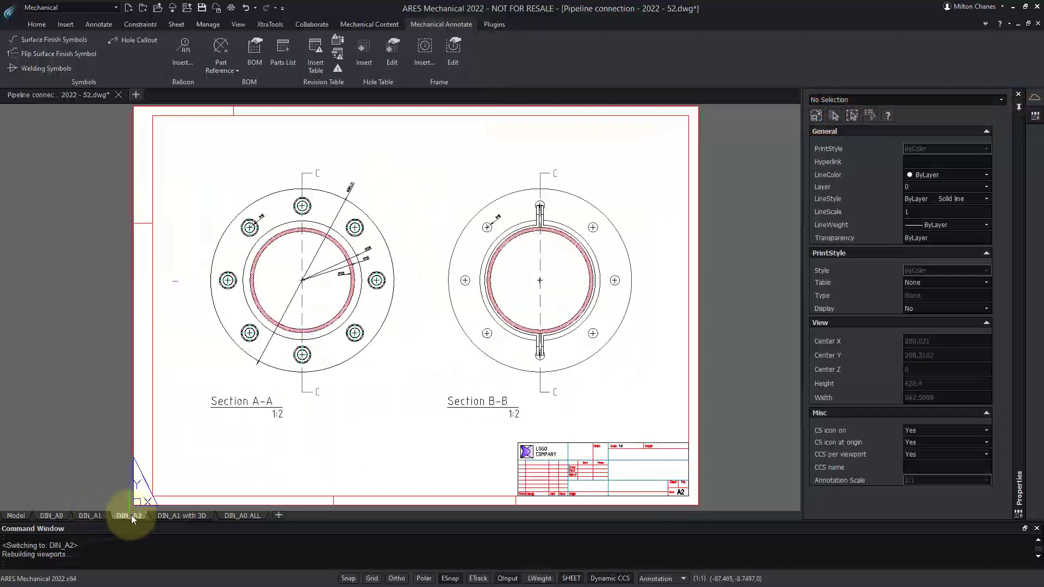
left_click(187, 515)
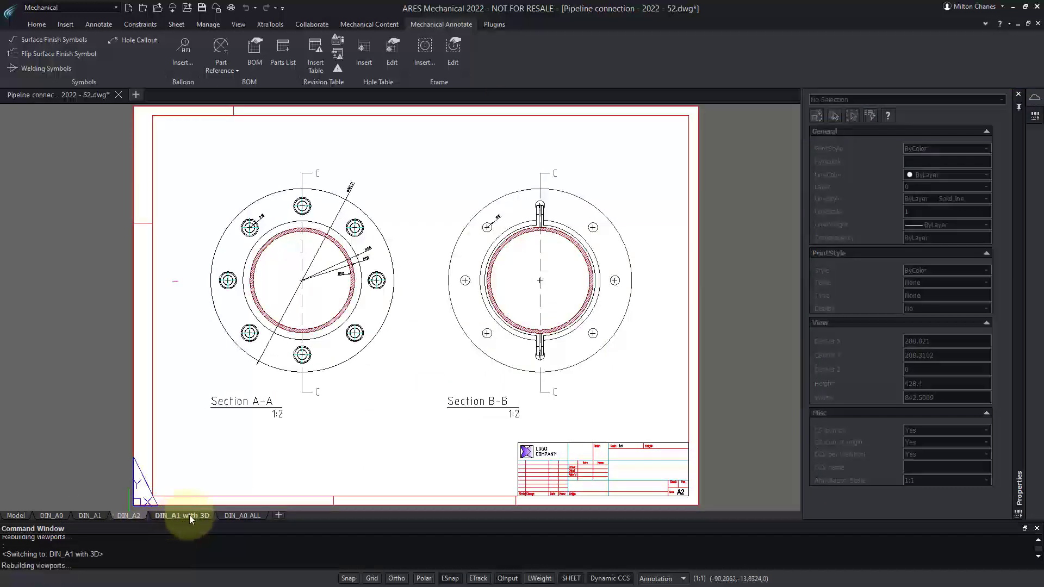
left_click(254, 518)
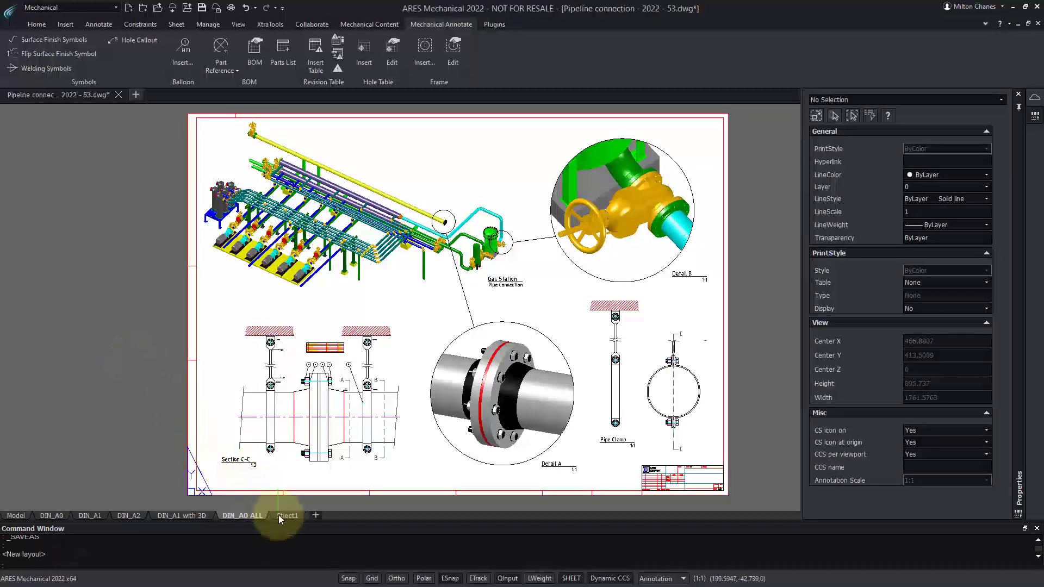
- Add a new sheet and insert an A3 420 x 297 mm DIN frame with title block at the paper's lower-left corner, scale 1:1
left_click(279, 515)
left_click(283, 516)
left_click(425, 49)
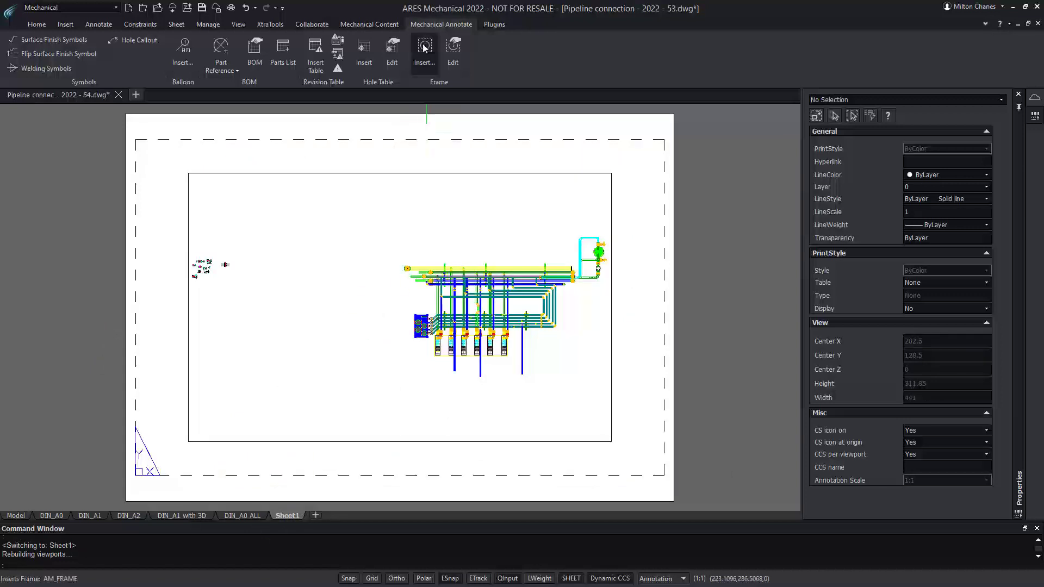
left_click(518, 267)
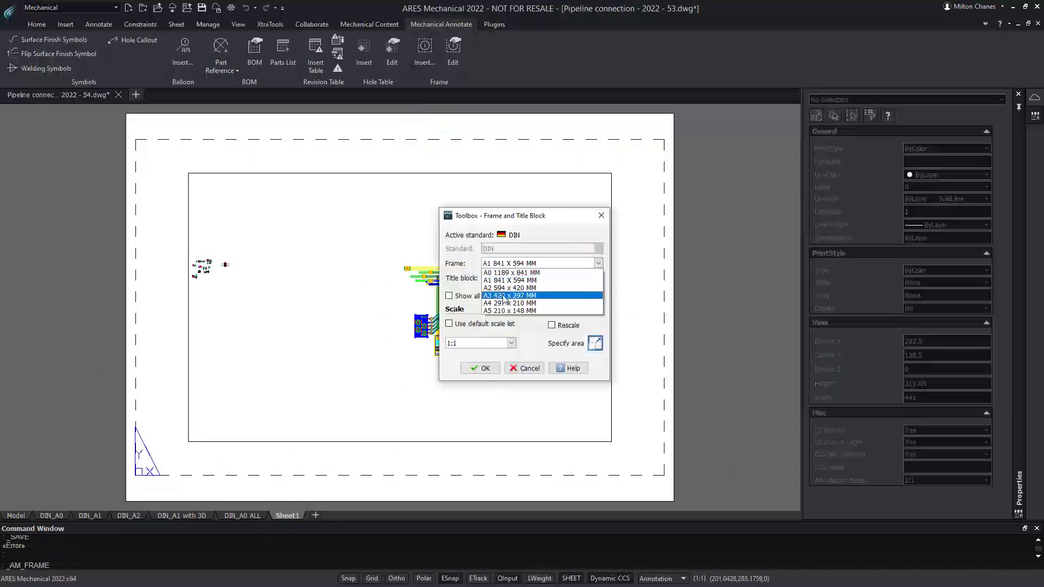
left_click(512, 285)
left_click(482, 369)
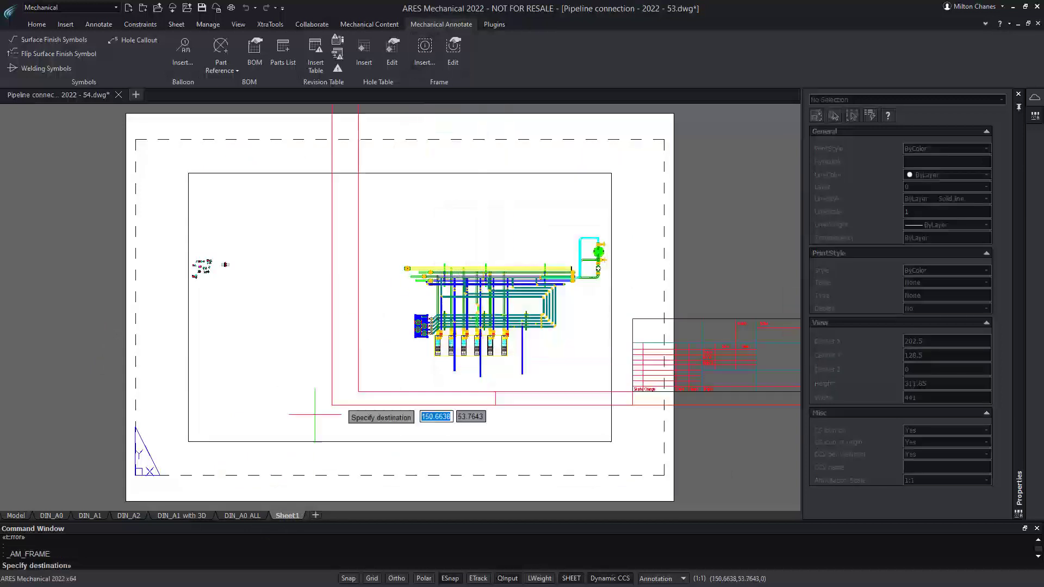
left_click(126, 500)
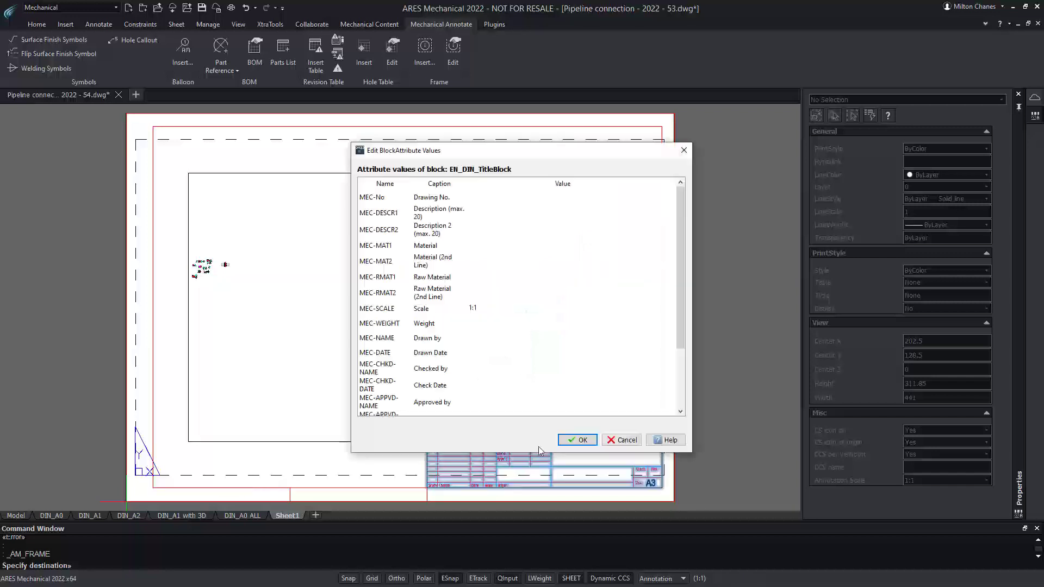
left_click(577, 440)
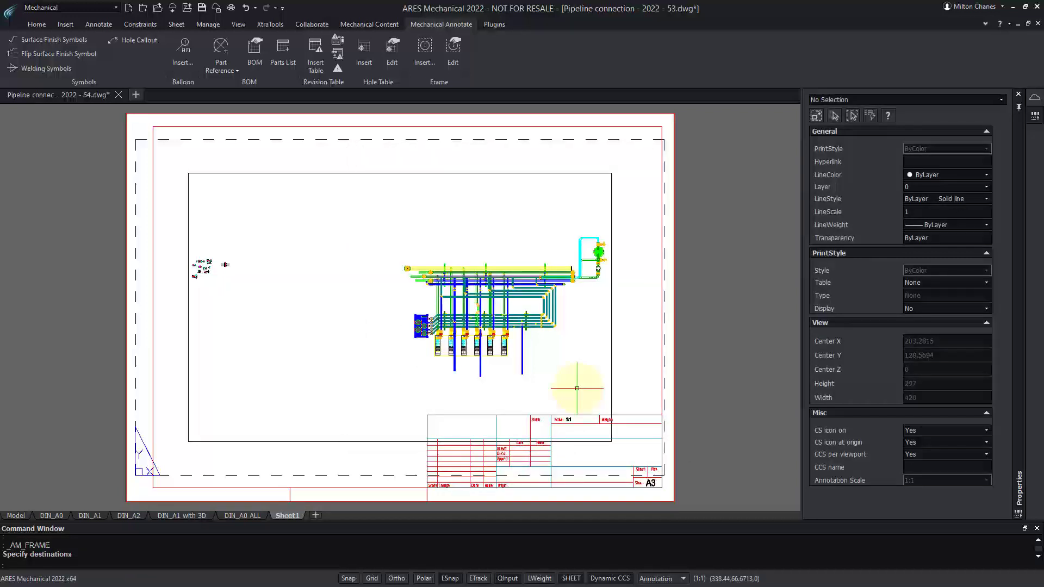
- Edit the page layout of Sheet1 and assign Graebert Page Setup.pcx as its printer
right_click(279, 517)
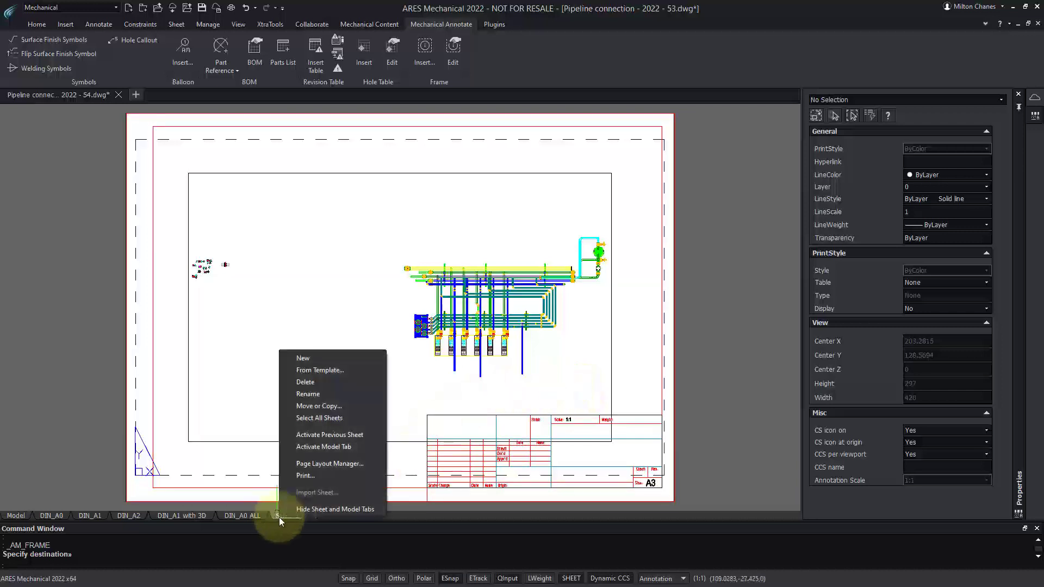
left_click(342, 464)
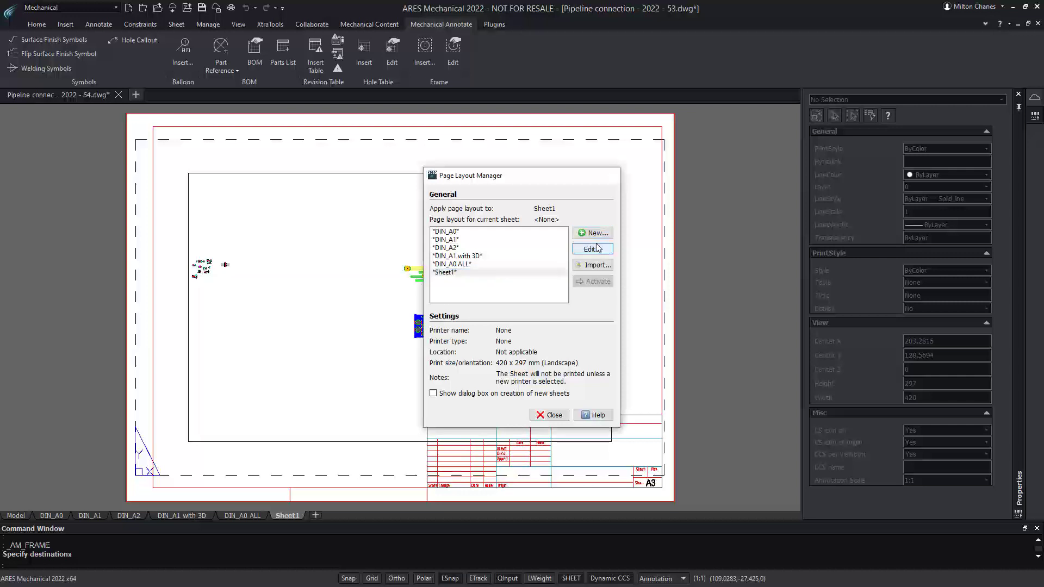
left_click(596, 248)
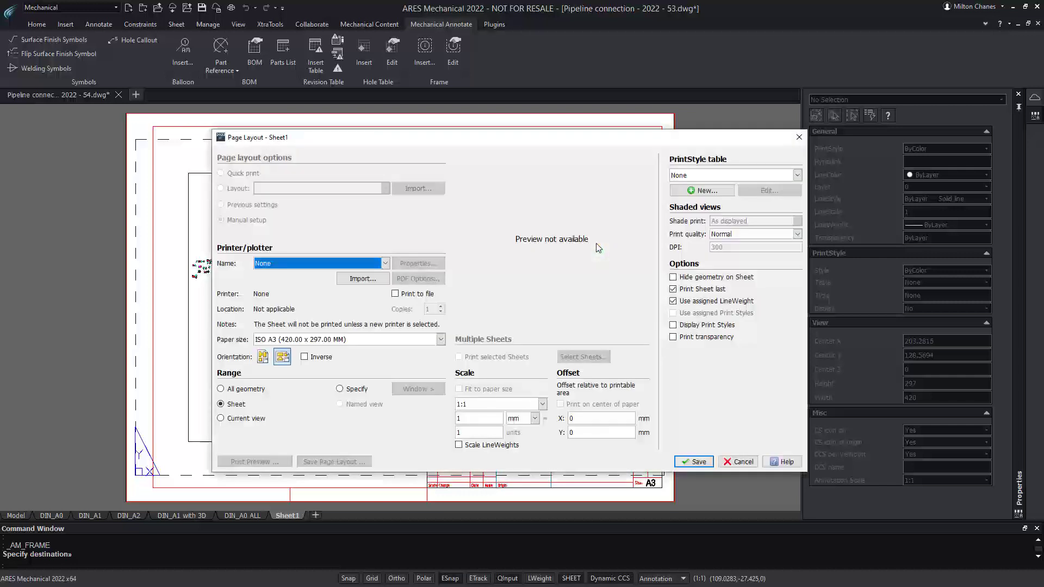
left_click(372, 266)
scroll(320, 336, "down", 1)
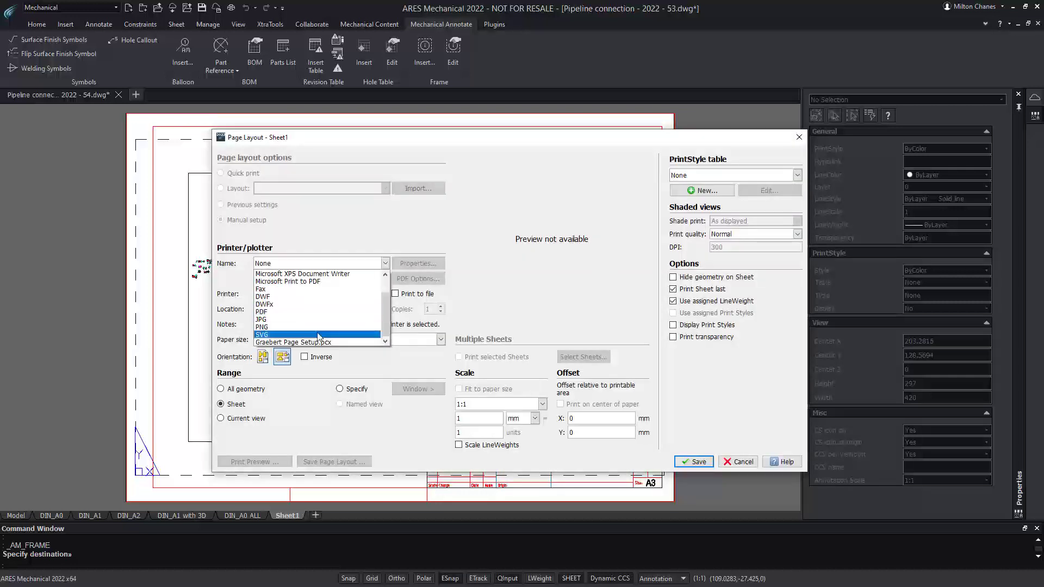
left_click(303, 341)
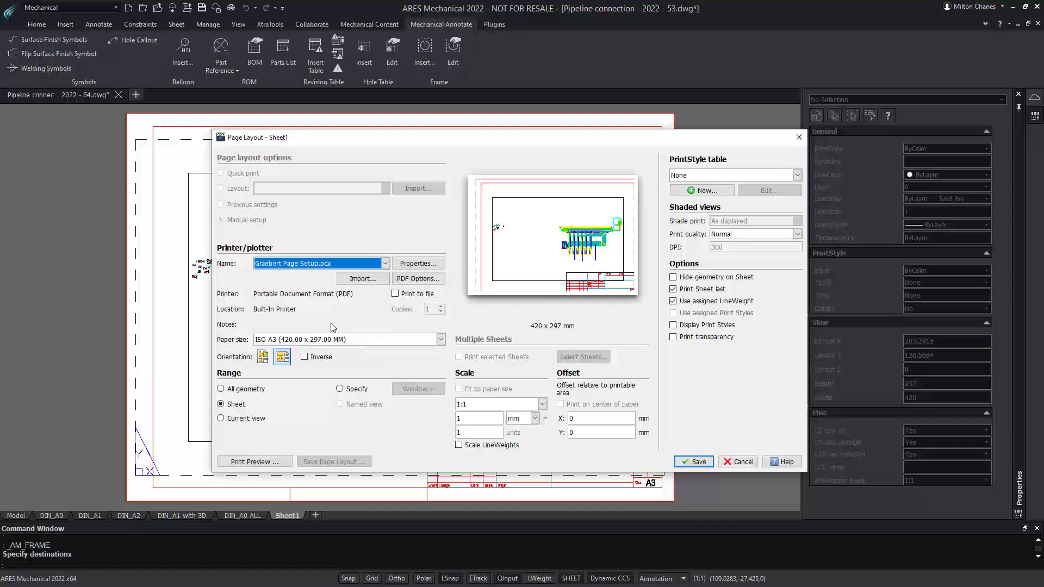
- Add custom paper size "GR - DIN_A3 - 420 x 297 mm" with 10 mm top/bottom and 20 mm left margins, overwriting Graebert Page Setup.pcx
left_click(418, 264)
left_click(457, 157)
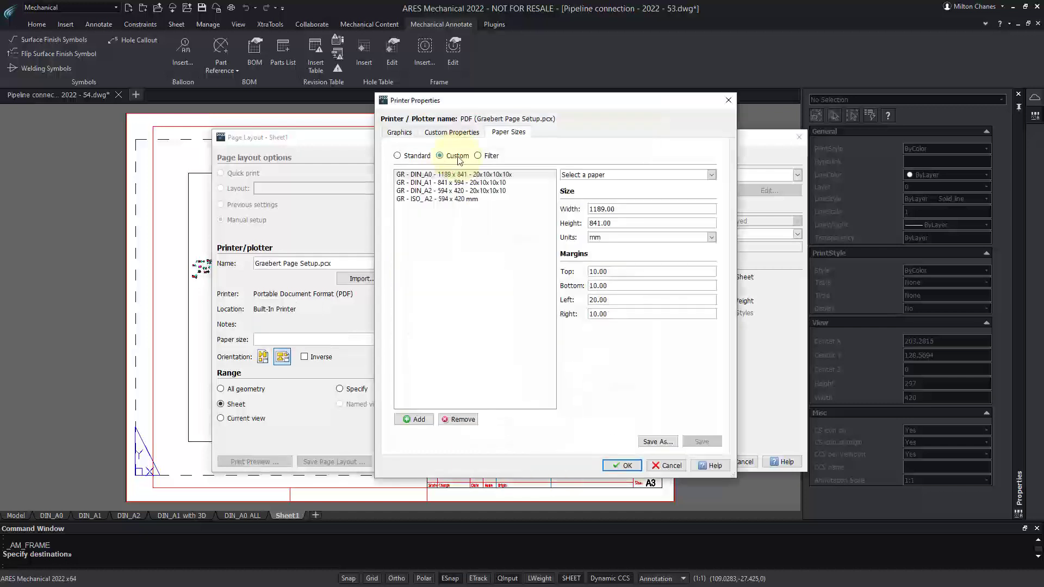
left_click(414, 420)
type("GR - DIN_A3 - 420 x 297 mm")
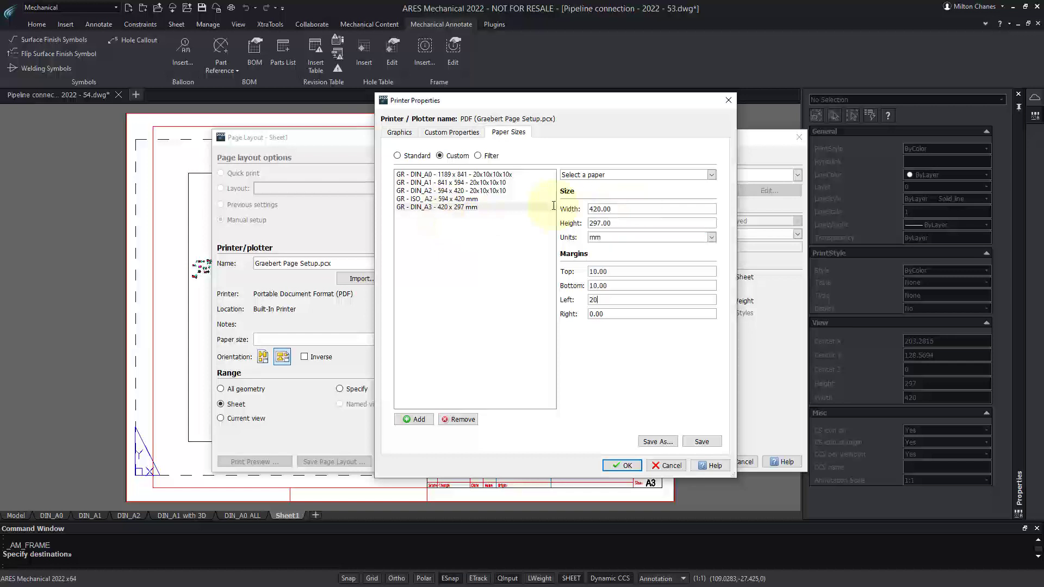
left_click(657, 442)
left_click(869, 365)
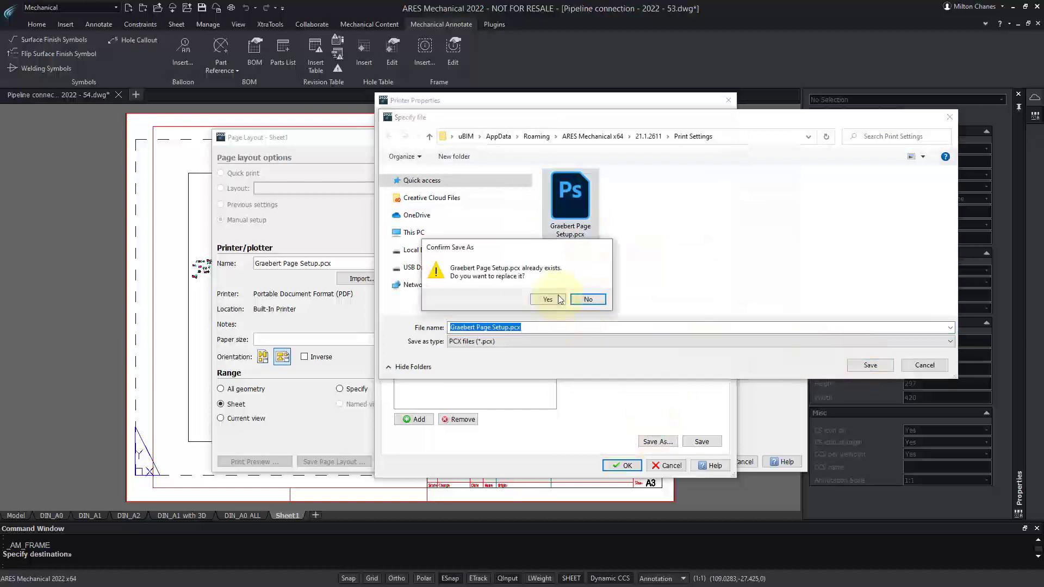
left_click(560, 299)
left_click(625, 466)
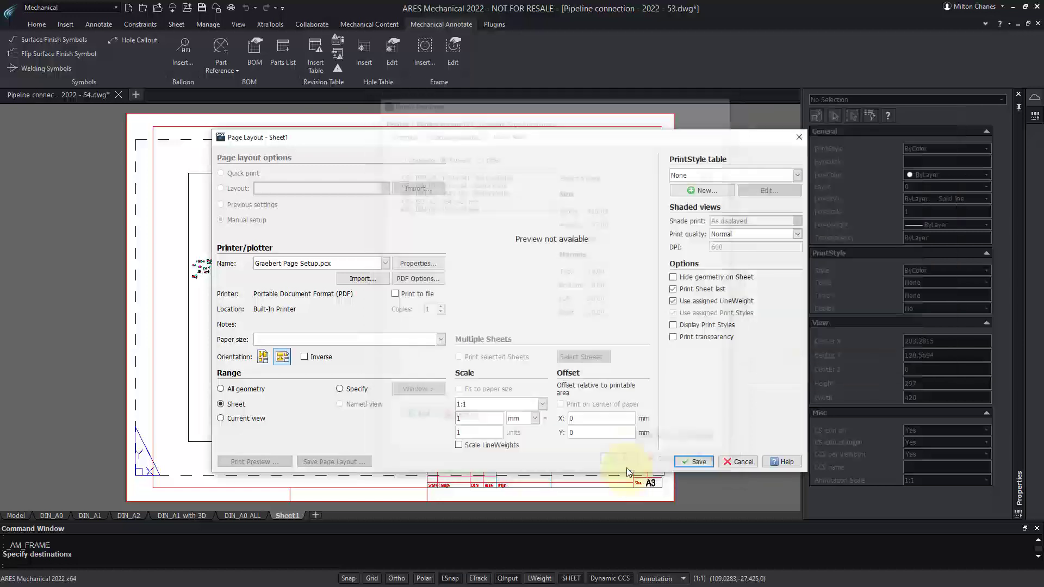
- Assign paper size GR - DIN_A3 - 420 x 297 mm to Sheet1, specify the inner frame as print window, and save the layout
left_click(435, 342)
scroll(391, 387, "down", 10)
left_click(392, 387)
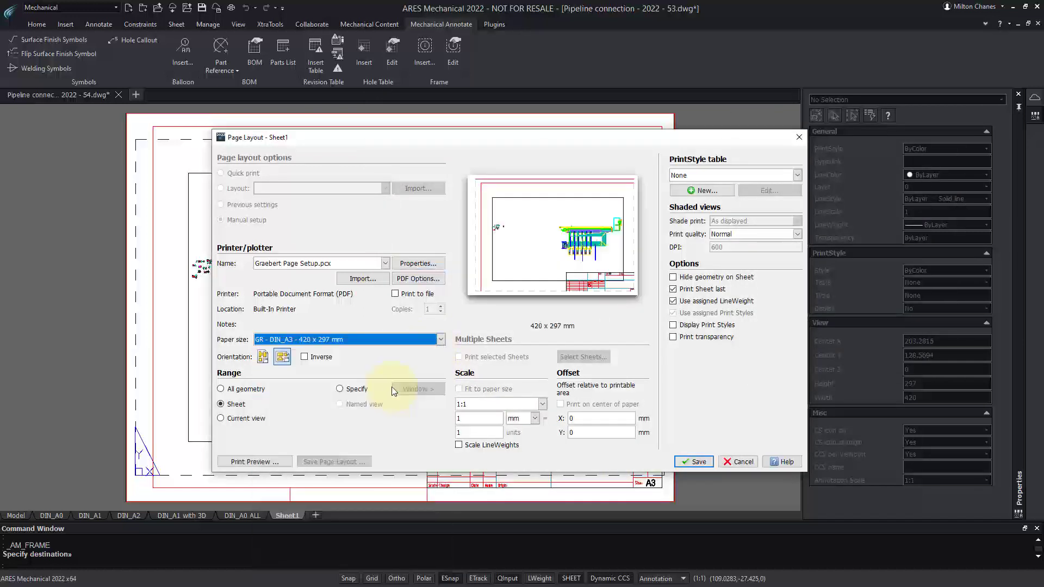
left_click(361, 389)
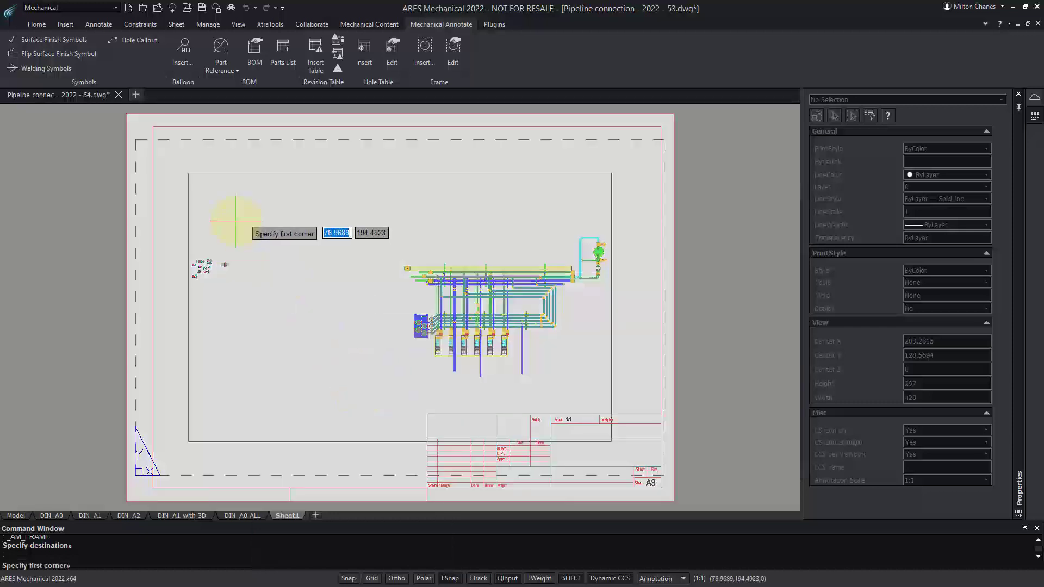
left_click(154, 127)
left_click(660, 486)
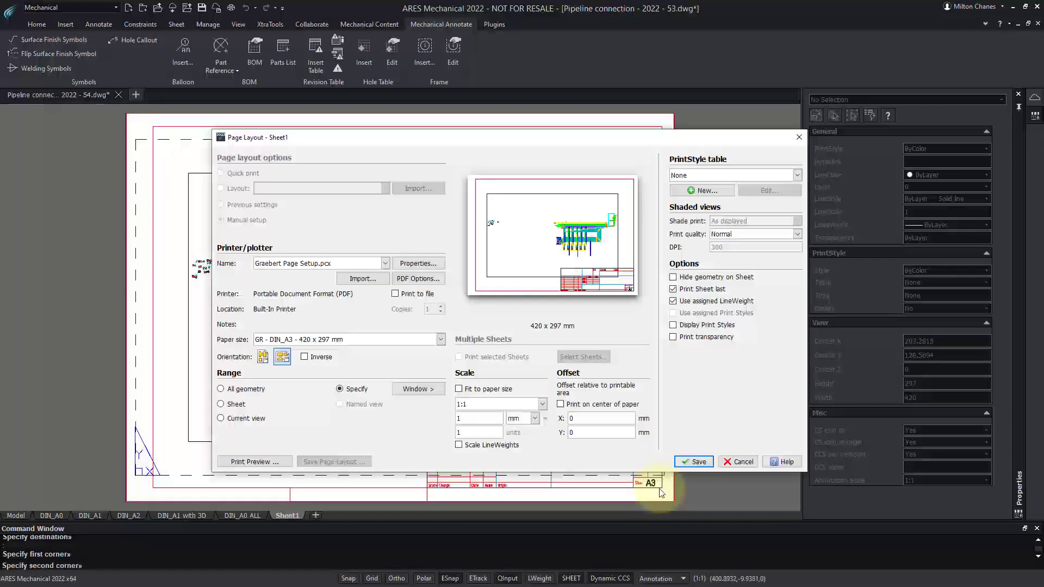
left_click(698, 462)
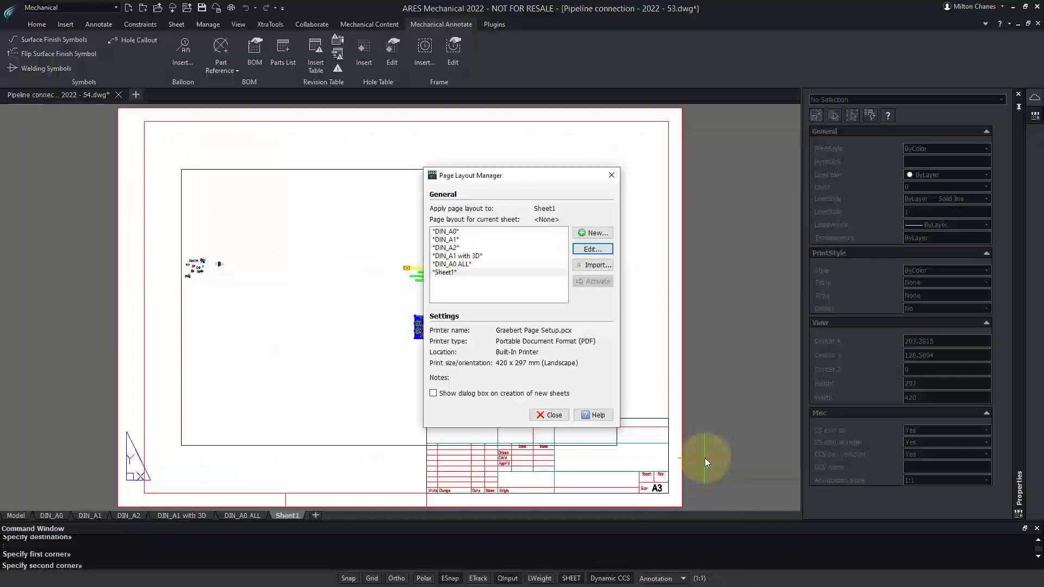
left_click(549, 415)
- Rename Sheet1 as DIN_A3
right_click(288, 516)
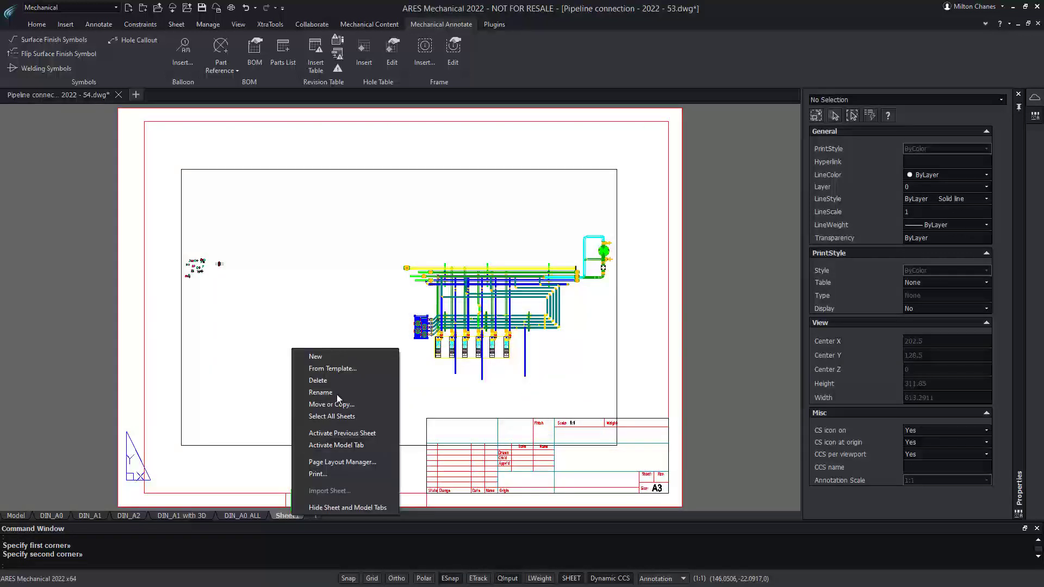
left_click(337, 395)
type("DIN_A3")
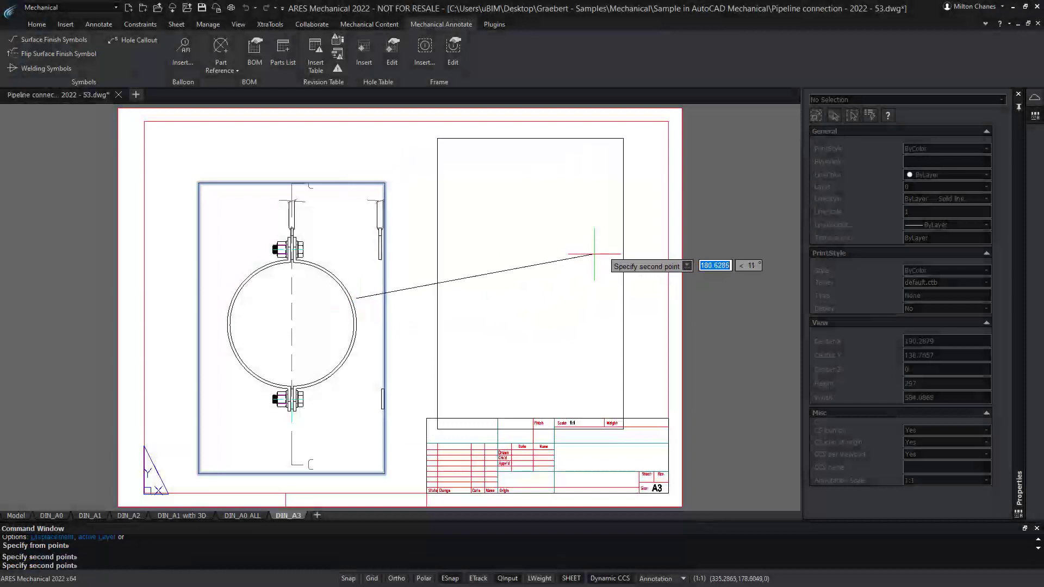
- Copy the pipe clamp viewport into the empty area above the title block and reframe the upper copy on the nut detail and hole table
left_click(594, 254)
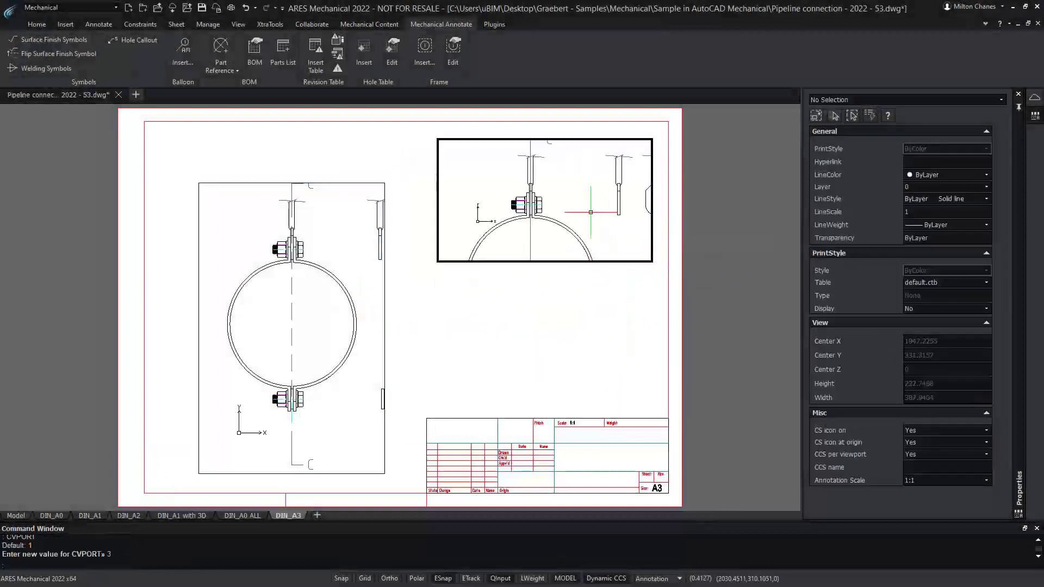
middle_click_drag(549, 206, 507, 220)
scroll(569, 204, "up", 1)
scroll(587, 198, "down", 2)
middle_click_drag(614, 199, 528, 202)
scroll(545, 200, "down", 3)
scroll(528, 199, "up", 2)
scroll(535, 200, "up", 2)
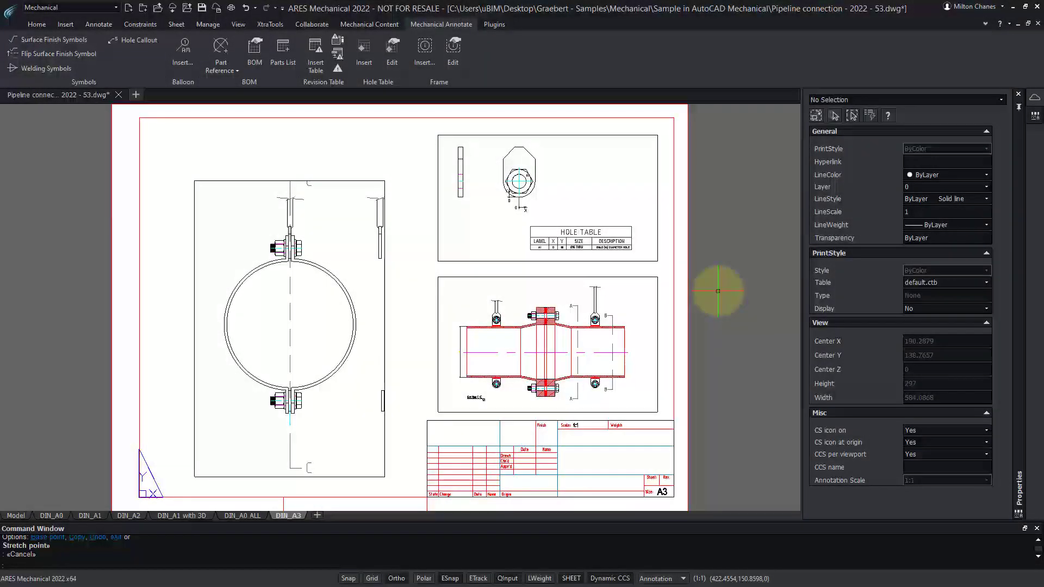
- Activate the pipe clamp viewport and set its annotation scale to 1:2
double_click(375, 239)
left_click(679, 578)
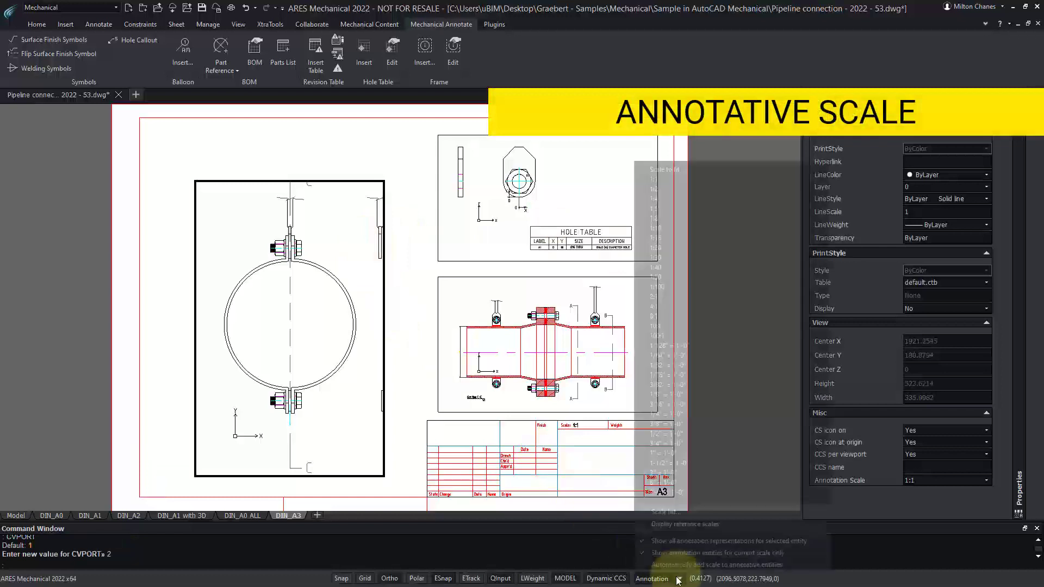
left_click(706, 187)
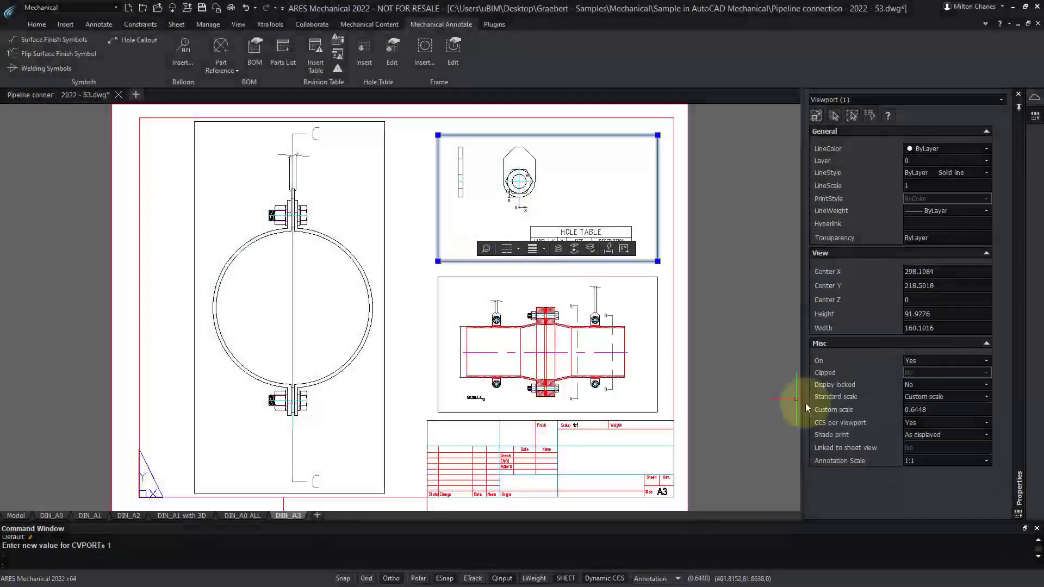
- Set the annotation scale to 1:1 for the nut detail viewport and 1:4 for the pipe section viewport
left_click(929, 461)
left_click(934, 468)
key("Escape")
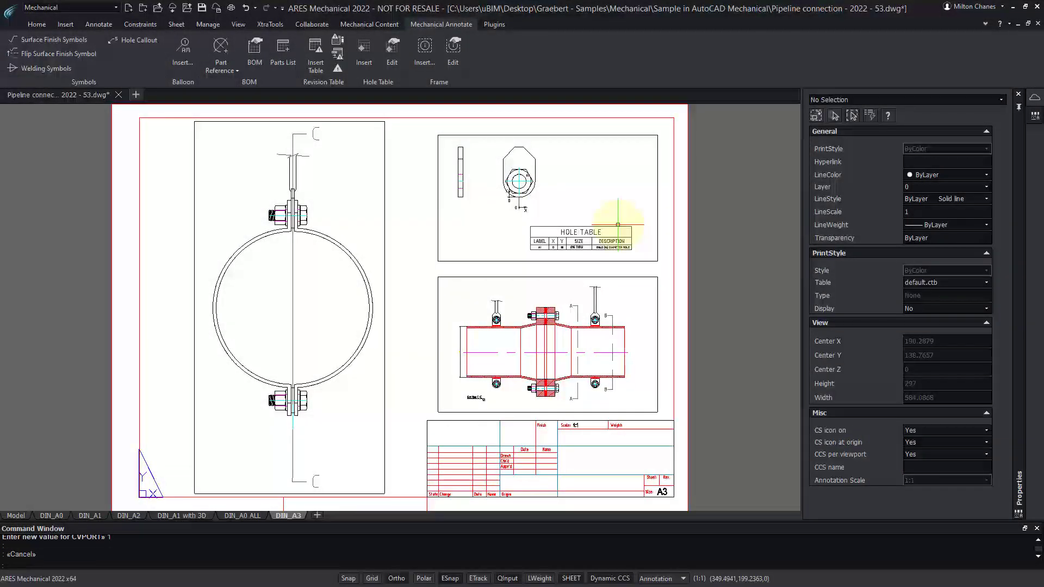
left_click(617, 278)
left_click(925, 460)
left_click(938, 484)
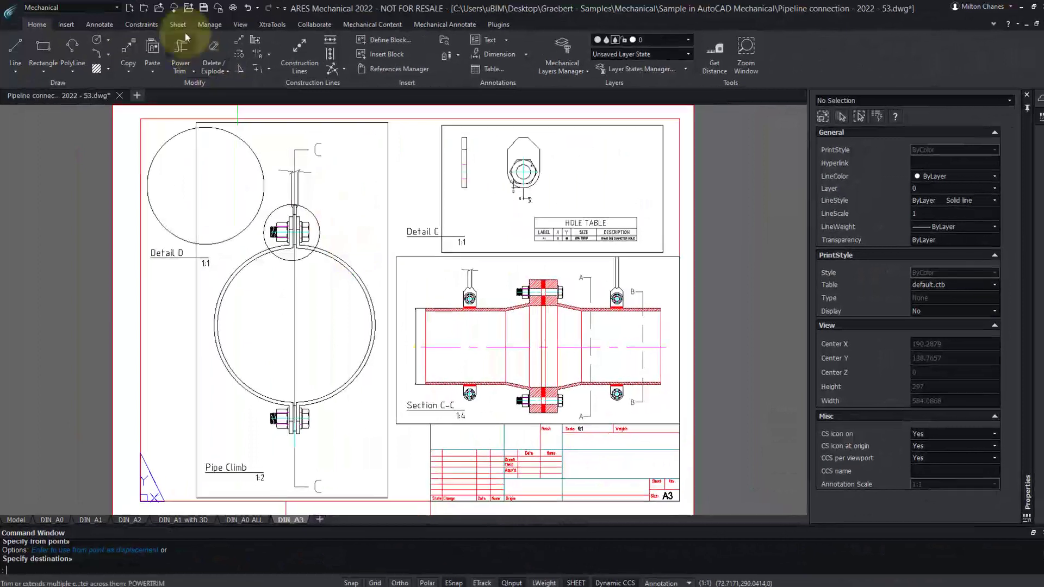
- Convert the large circle above the Detail D label into a viewport and frame the clamp's upper bolt connection in it
left_click(178, 24)
left_click(122, 68)
left_click(134, 107)
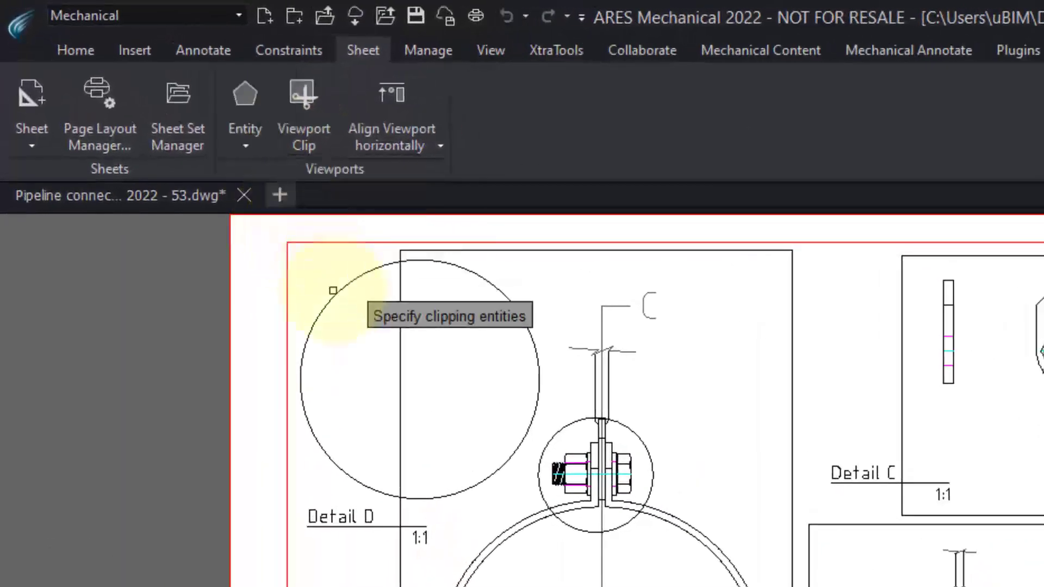
left_click(334, 293)
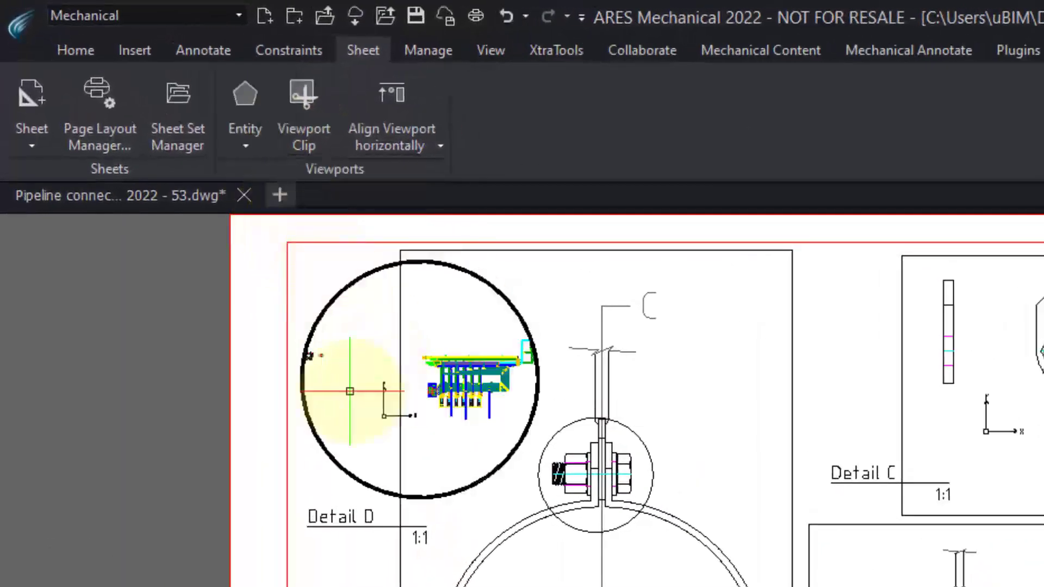
scroll(389, 379, "up", 8)
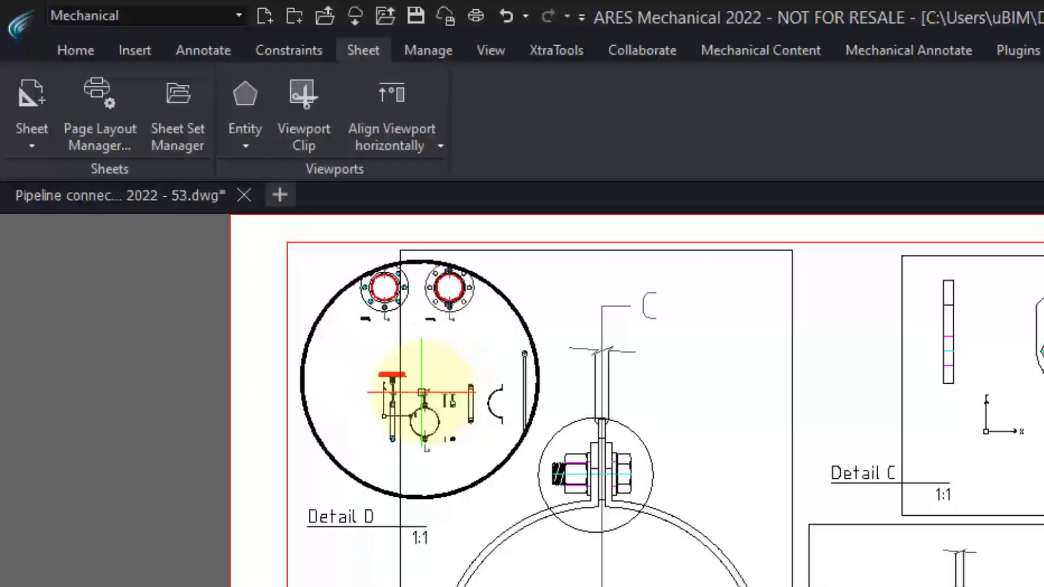
scroll(461, 410, "up", 2)
middle_click_drag(438, 378, 452, 363)
scroll(428, 373, "up", 3)
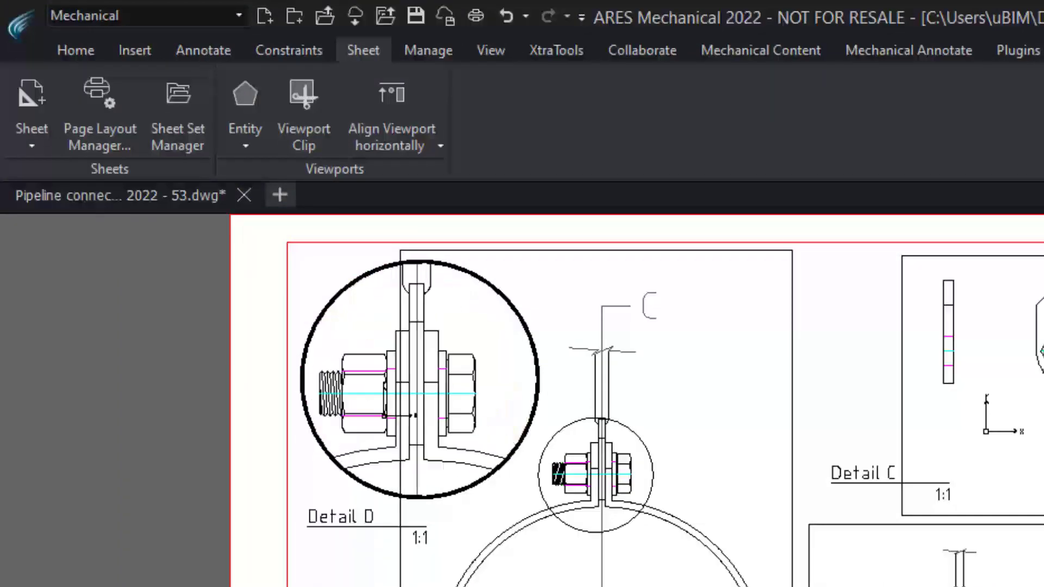
middle_click_drag(462, 328, 468, 324)
double_click(360, 579)
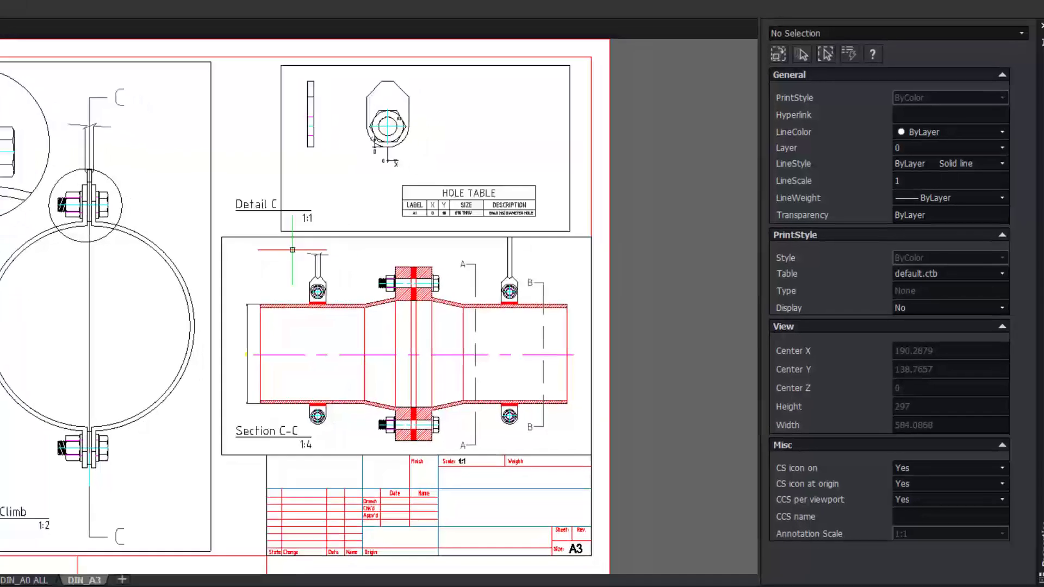
- Move the three rectangular viewports to a hidden layer
left_click_drag(709, 440, 496, 363)
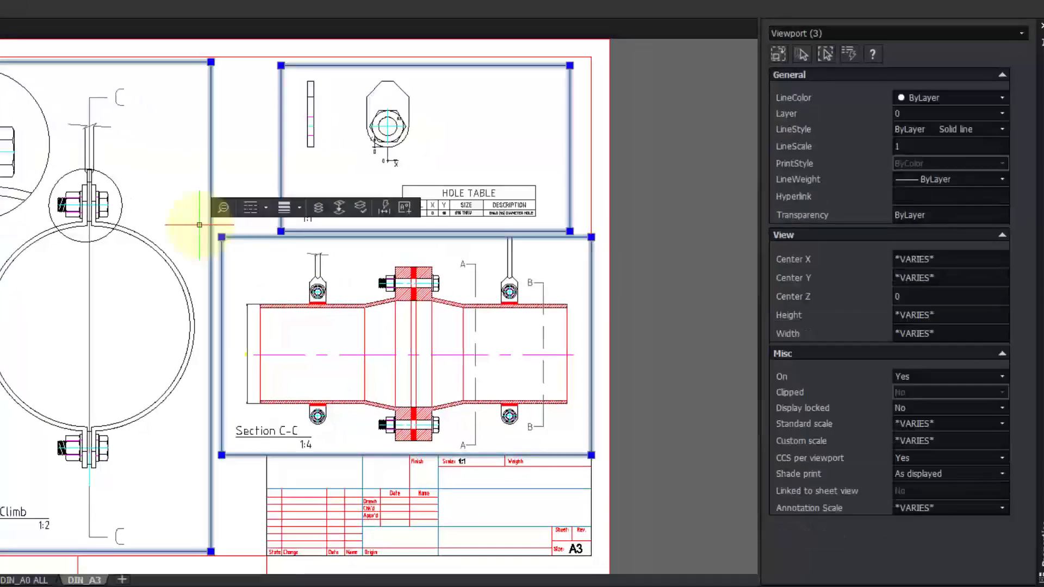
left_click(933, 115)
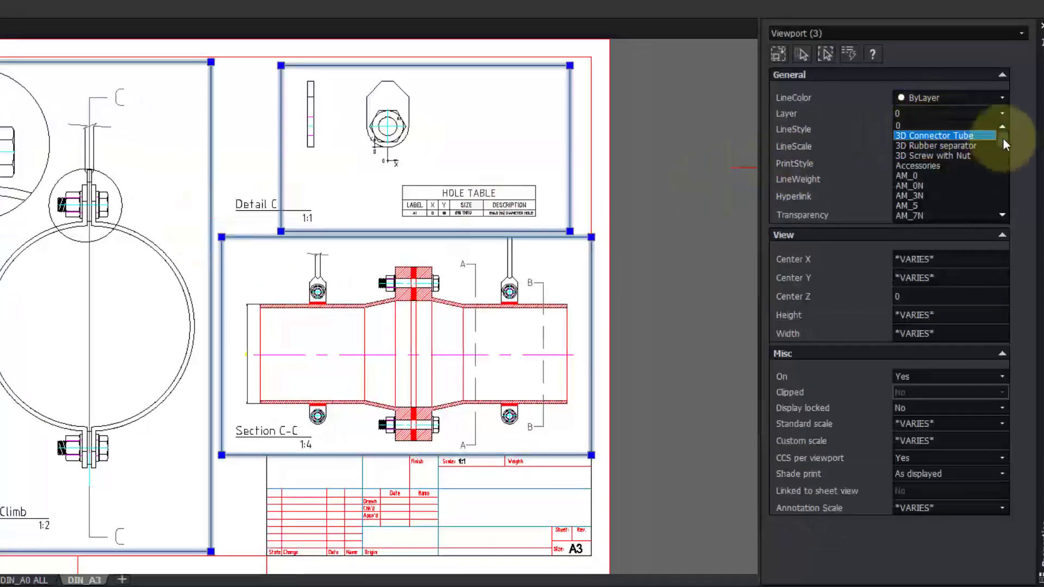
left_click_drag(1003, 138, 1011, 204)
left_click(964, 216)
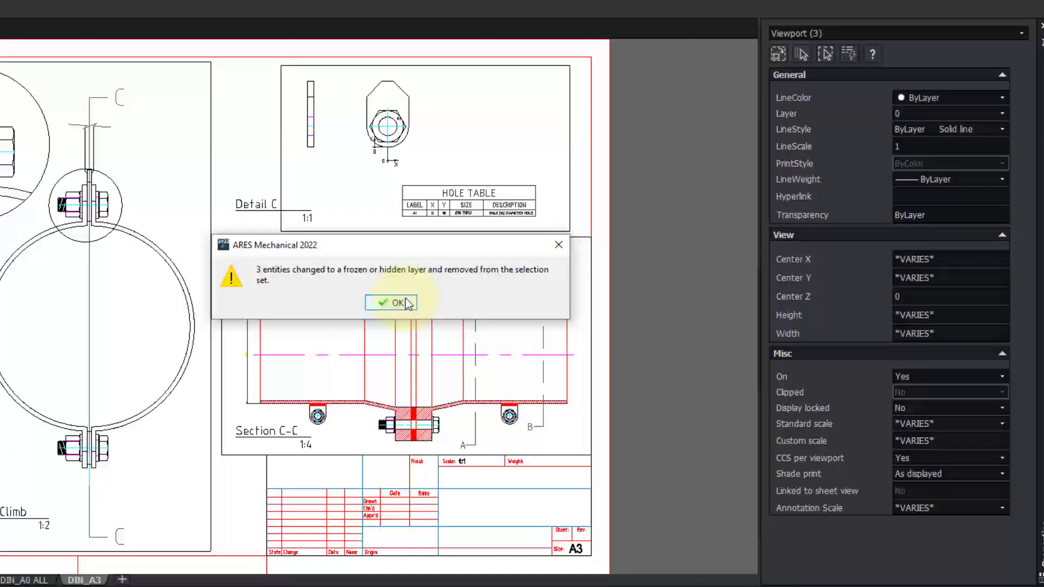
left_click(387, 302)
- Change the text style of both C section labels in the Pipe Climb viewport
double_click(337, 203)
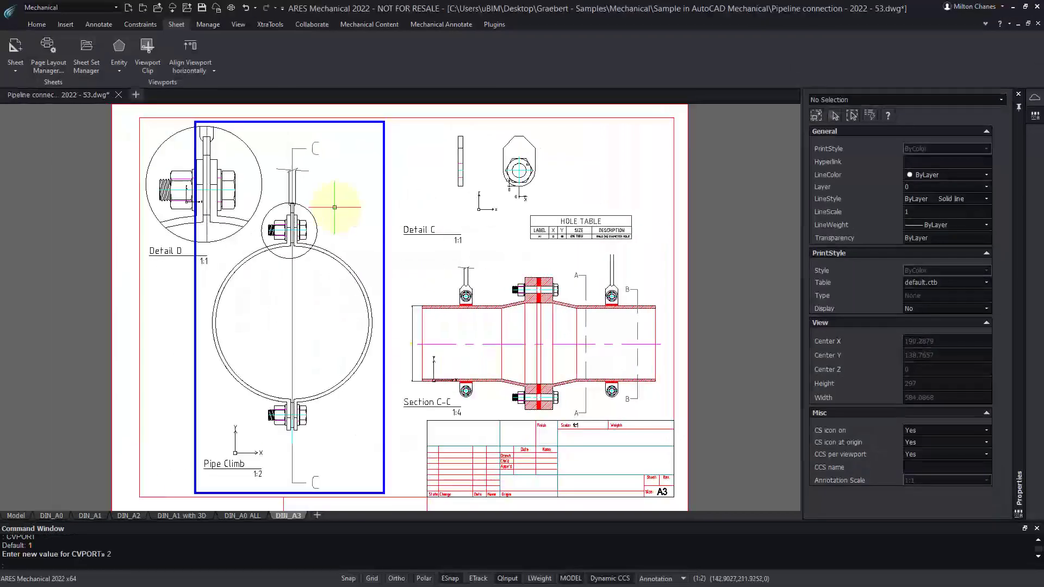
left_click(314, 153)
left_click(316, 483)
left_click(315, 482)
left_click(945, 300)
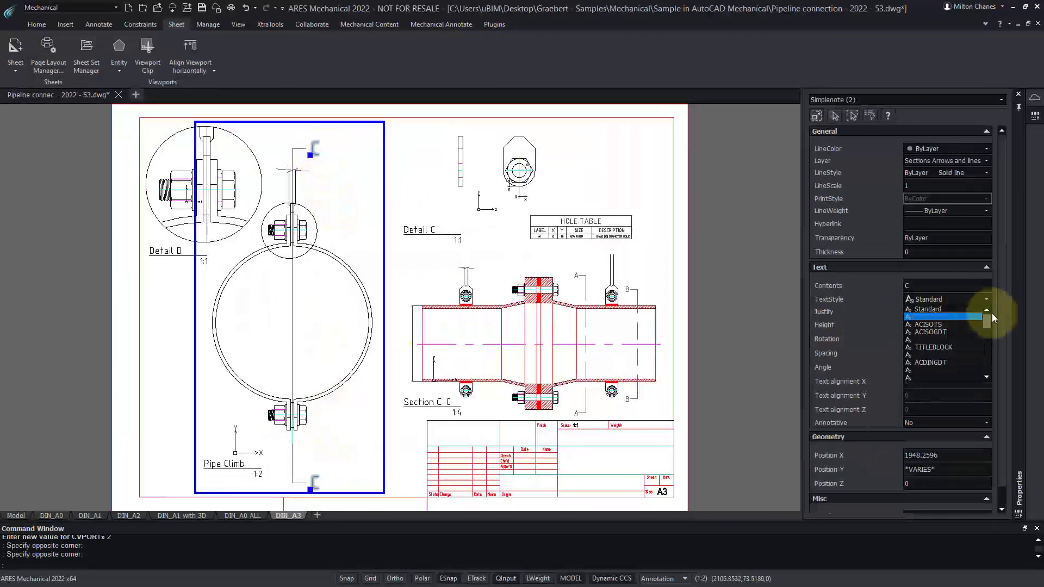
left_click_drag(992, 313, 988, 360)
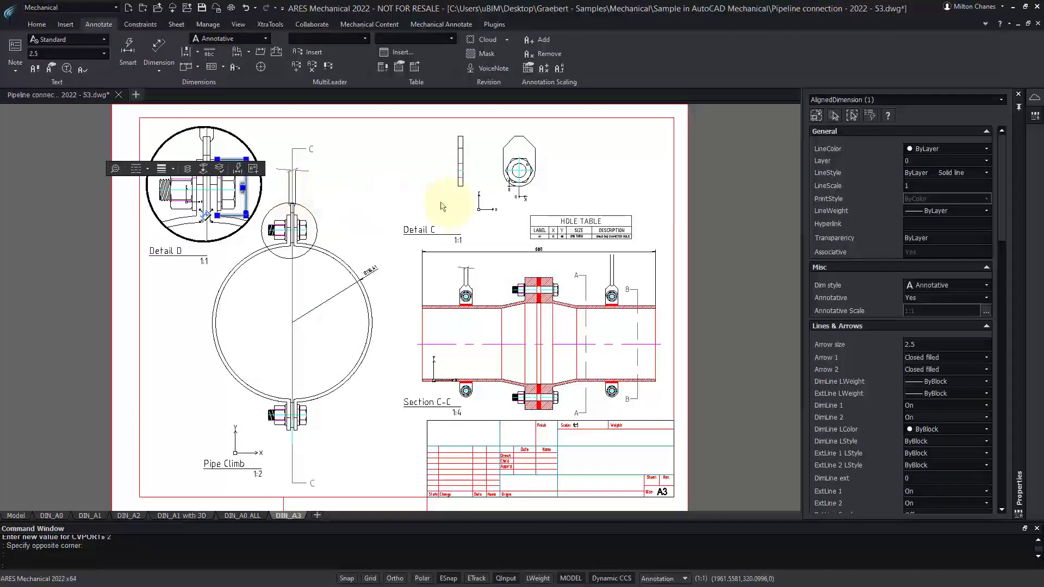
- Add the 1:2 annotation scale to the aligned dimension in the Detail D viewport
left_click(986, 312)
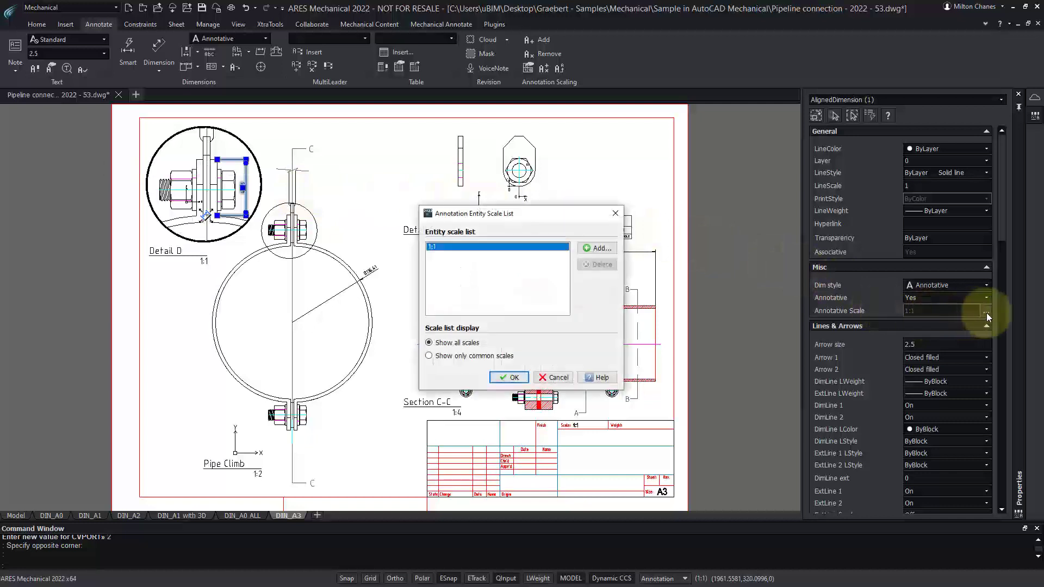
left_click(581, 249)
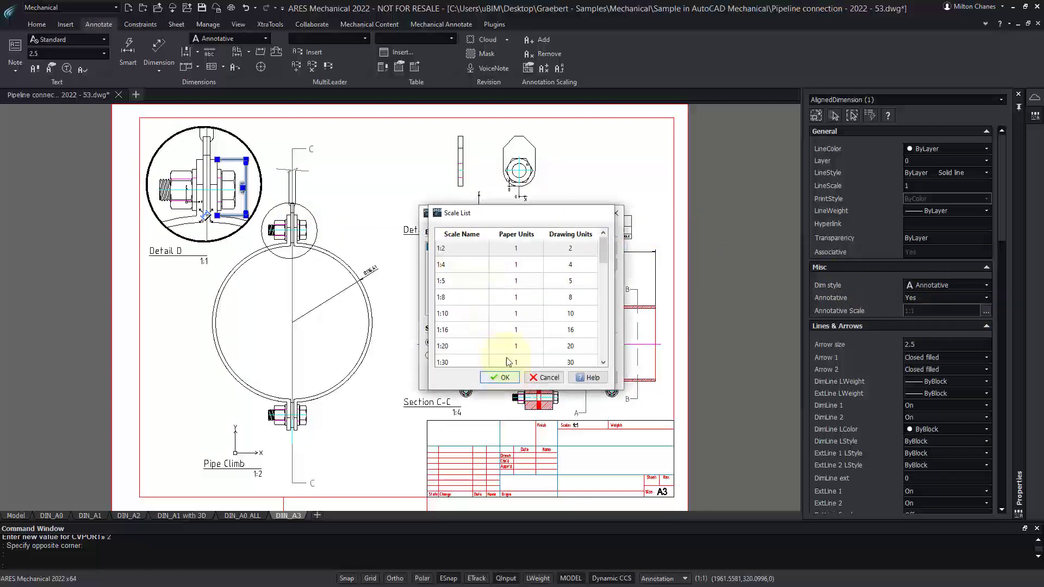
left_click(499, 378)
left_click(510, 378)
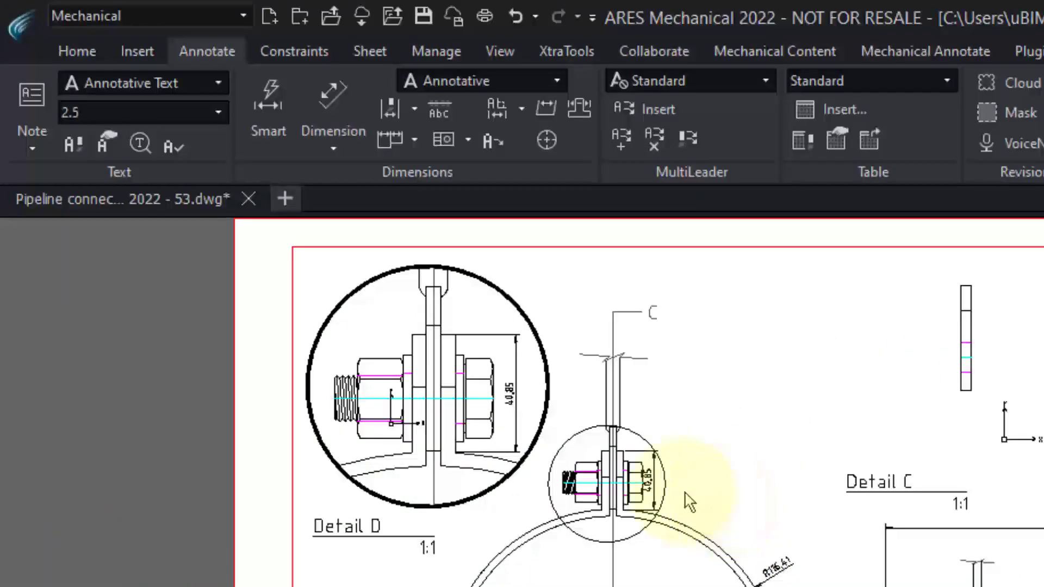
- Remove the 1:2 annotation scale from the Detail D aligned dimension
left_click(517, 384)
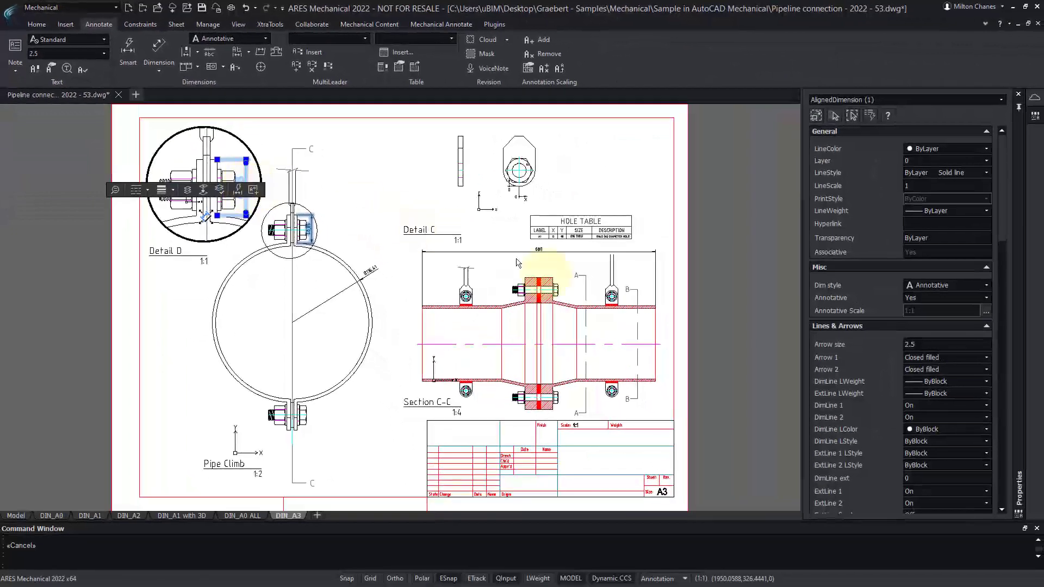
left_click(1024, 322)
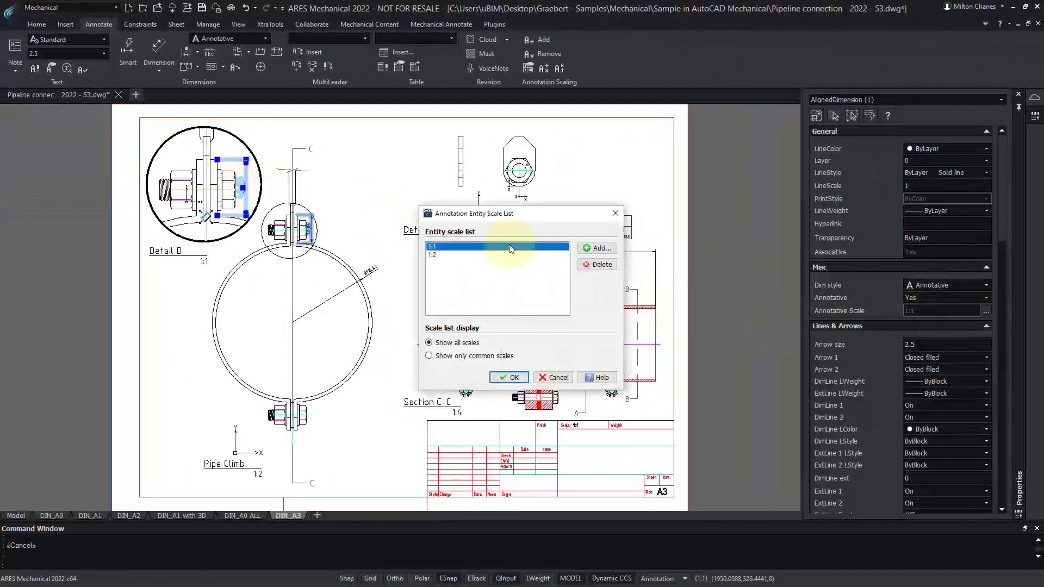
left_click(457, 254)
left_click(600, 264)
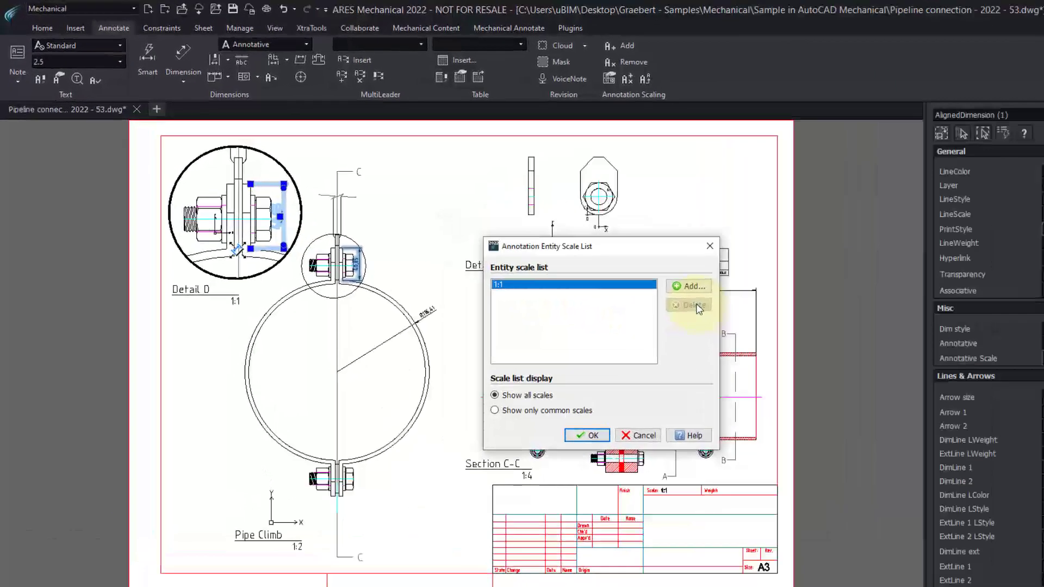
left_click(509, 378)
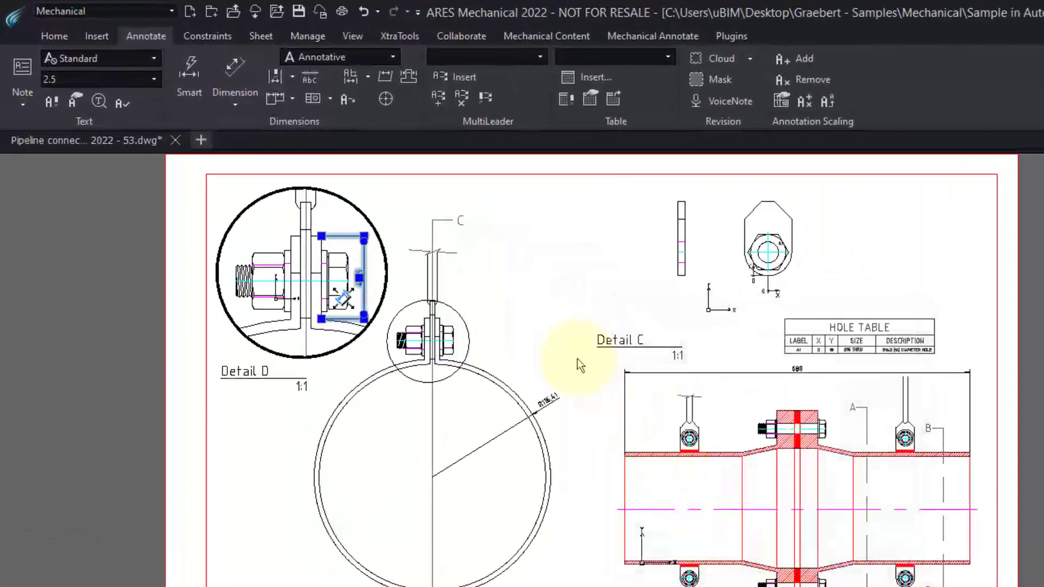
key("Escape")
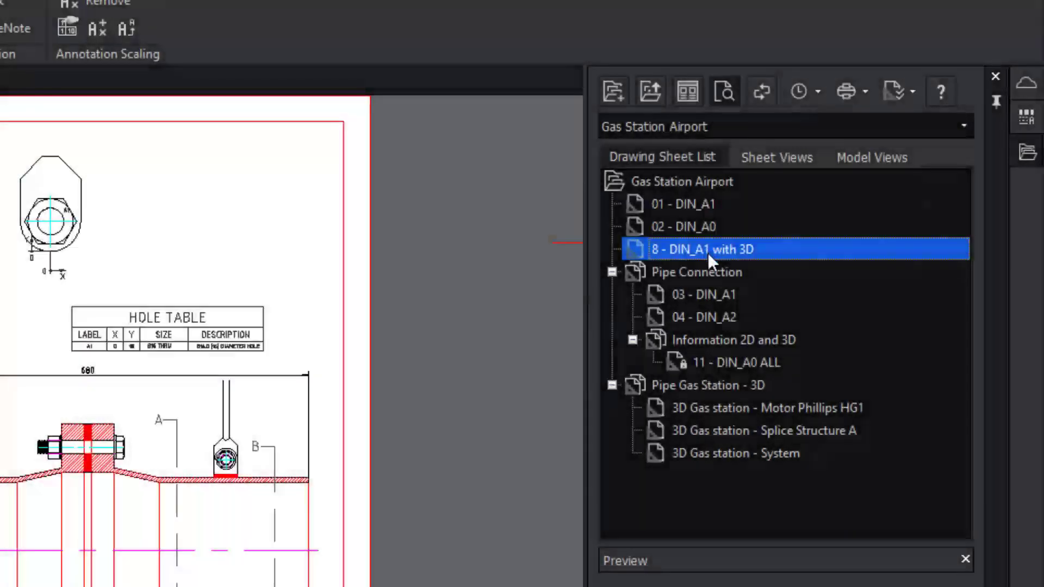
- Move sheet 8 - DIN_A1 with 3D into the Information 2D and 3D subset, and 01 - DIN_A1 and 02 - DIN_A0 in order into Pipe Connection
left_click_drag(707, 252, 763, 349)
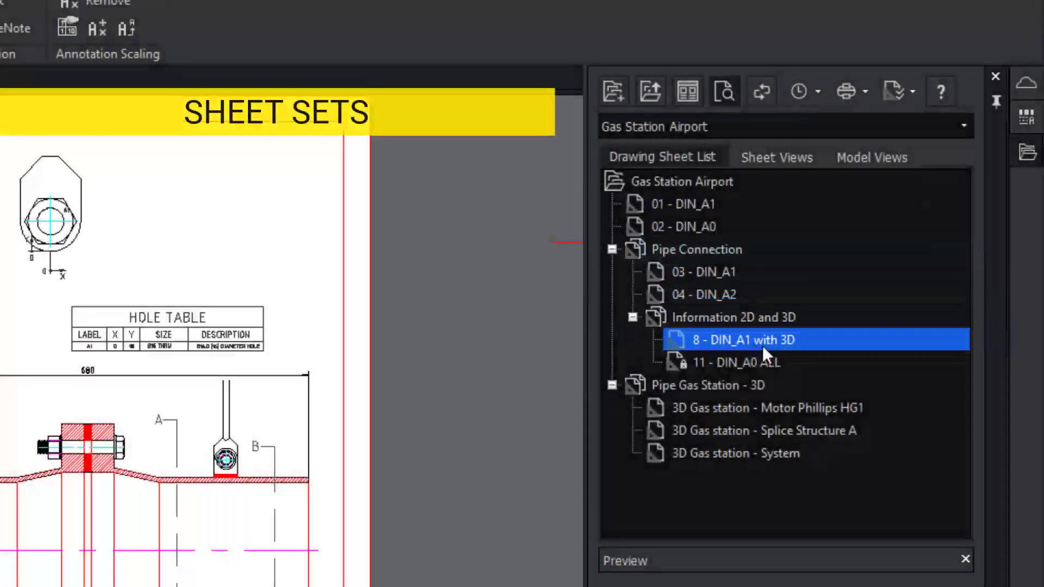
left_click(687, 227)
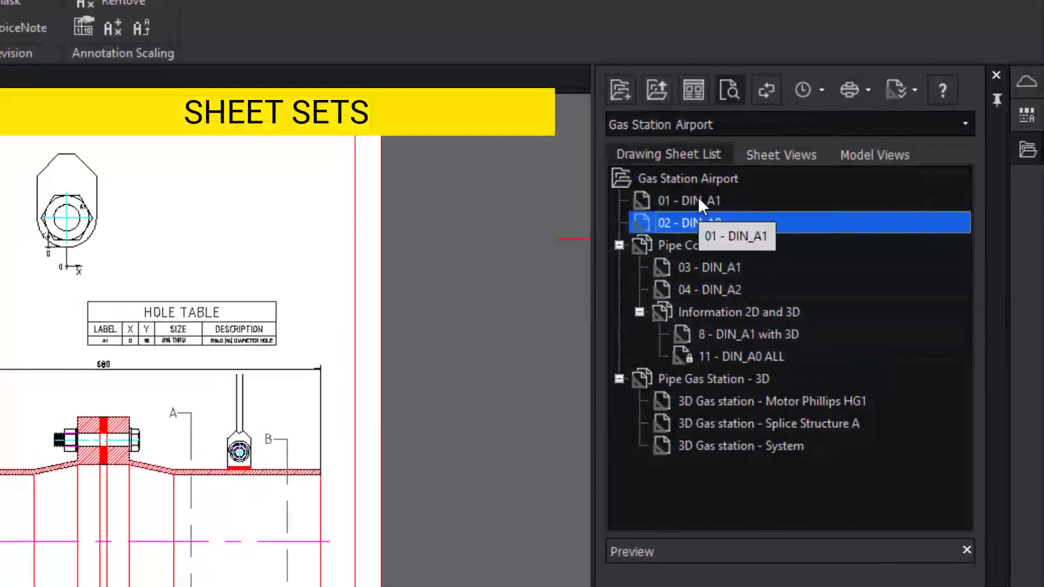
left_click(698, 201)
left_click(689, 222, "ctrl")
left_click_drag(686, 203, 723, 248)
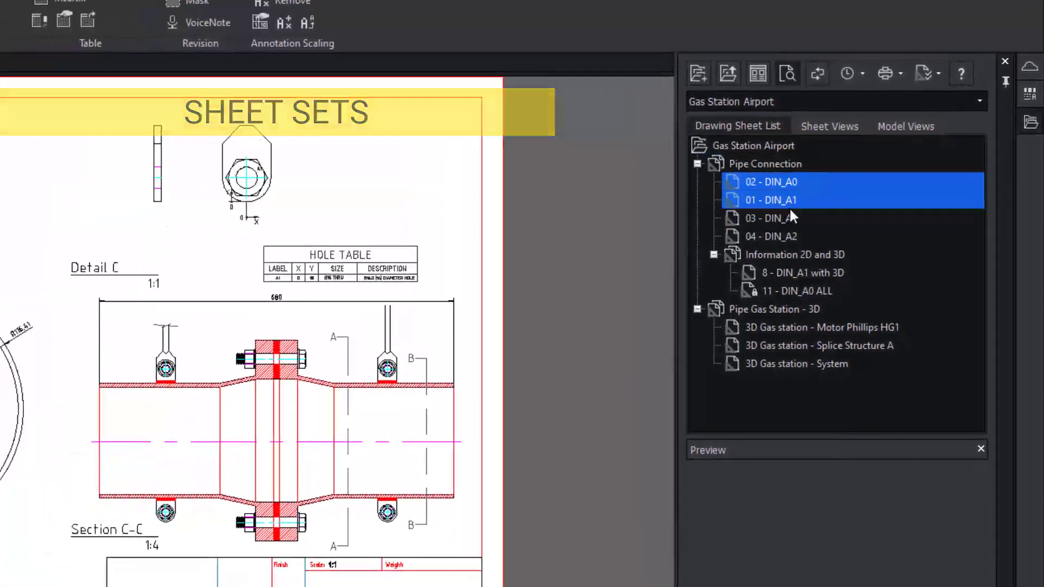
left_click_drag(781, 203, 777, 182)
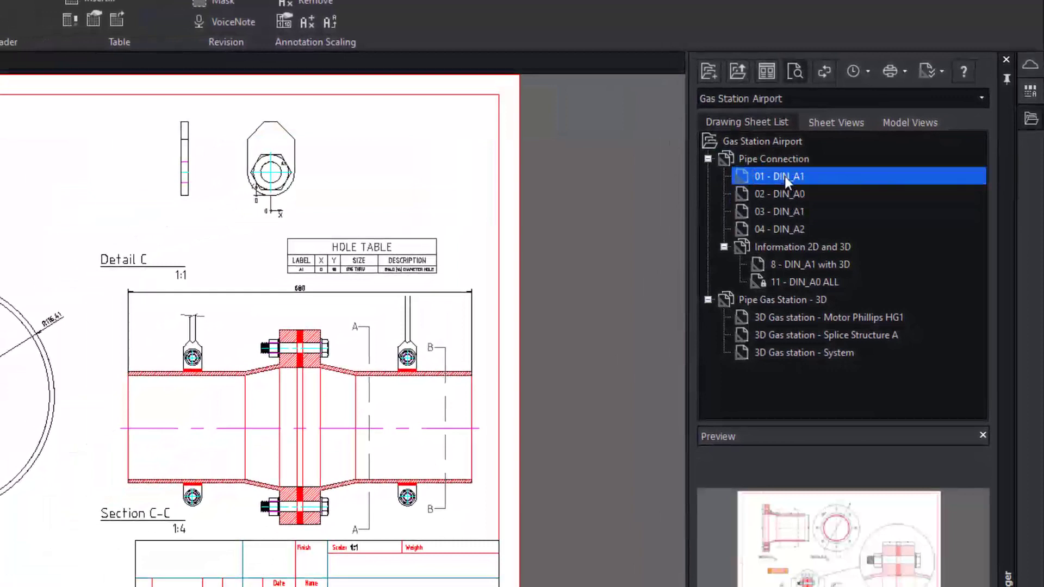
- Renumber the DIN_A1 with 3D sheet to 05 and the DIN_A0 ALL sheet to 06
left_click(789, 264)
right_click(788, 263)
left_click(834, 354)
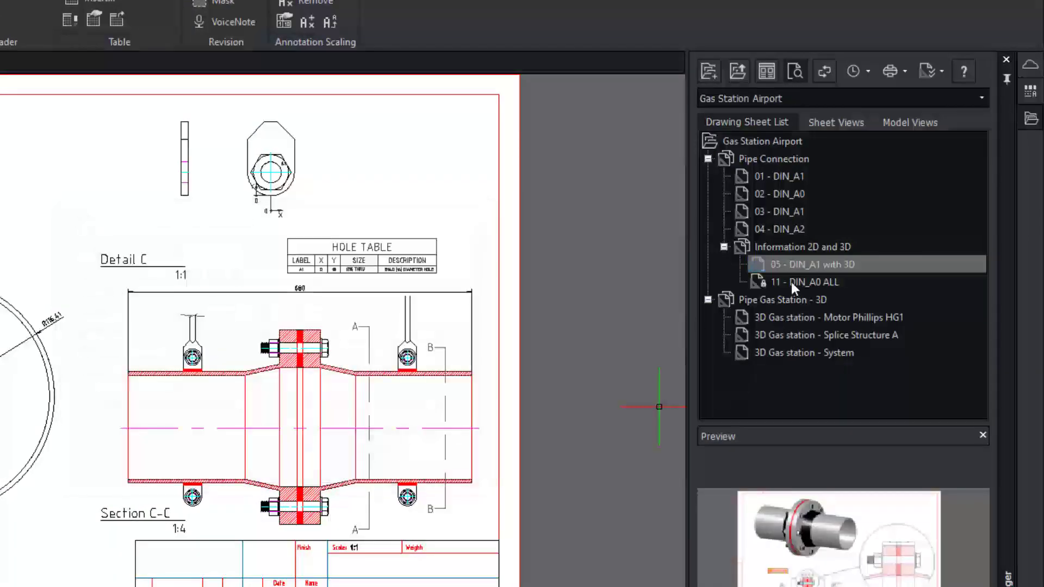
right_click(791, 282)
left_click(834, 376)
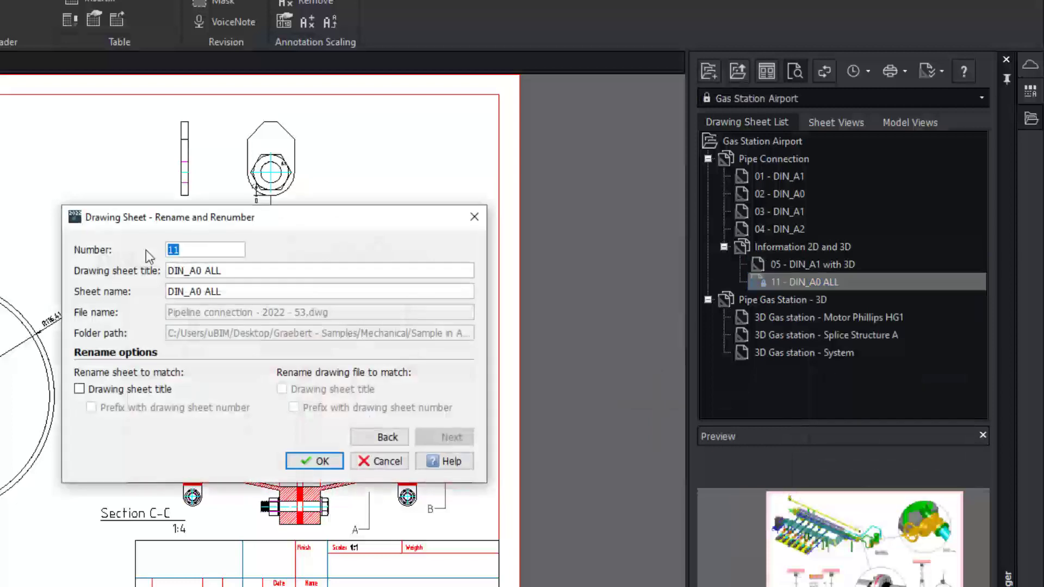
key("Return")
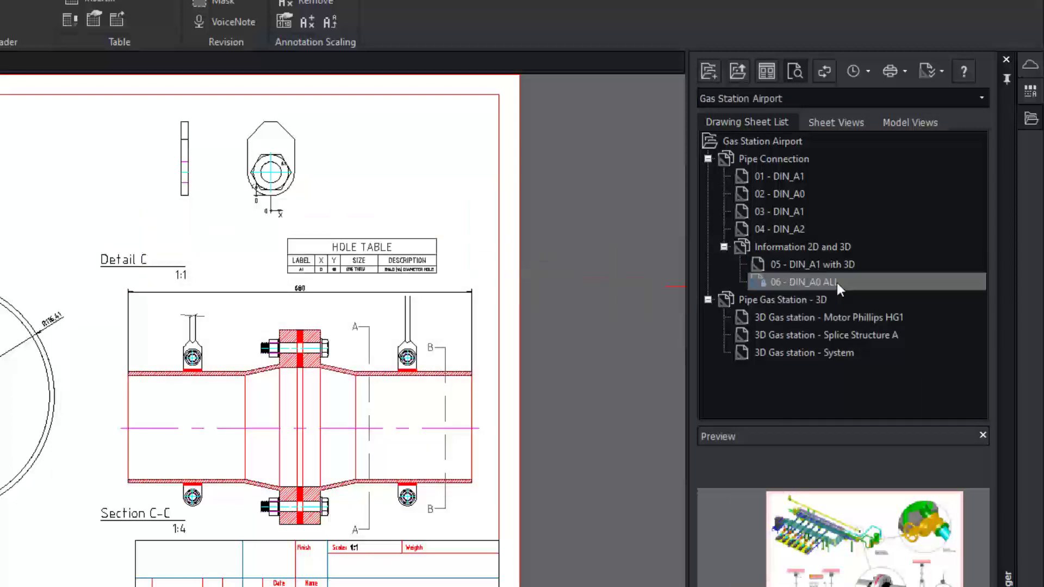
left_click(791, 158)
right_click(791, 158)
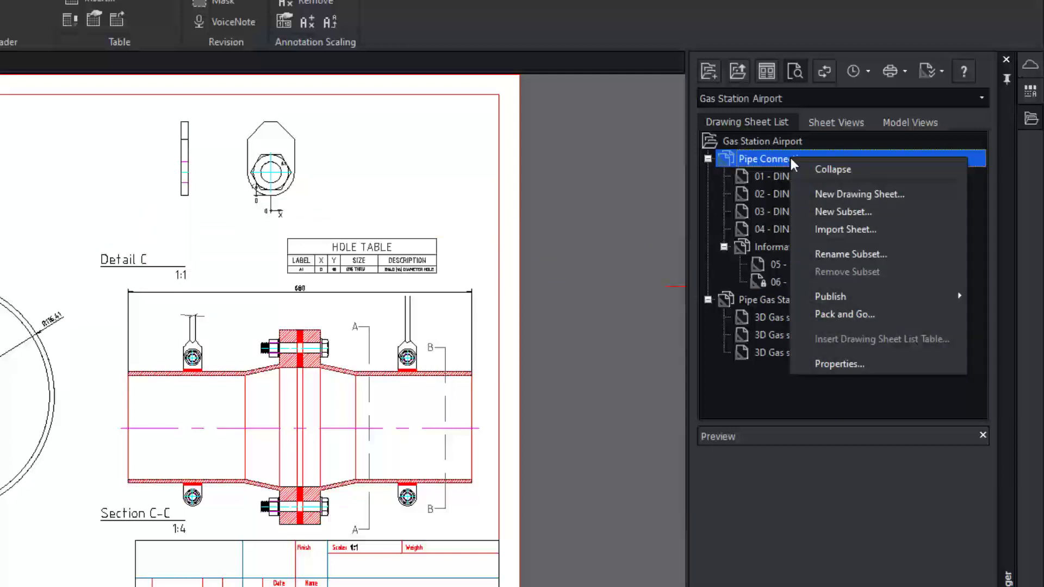
mouse_move(936, 300)
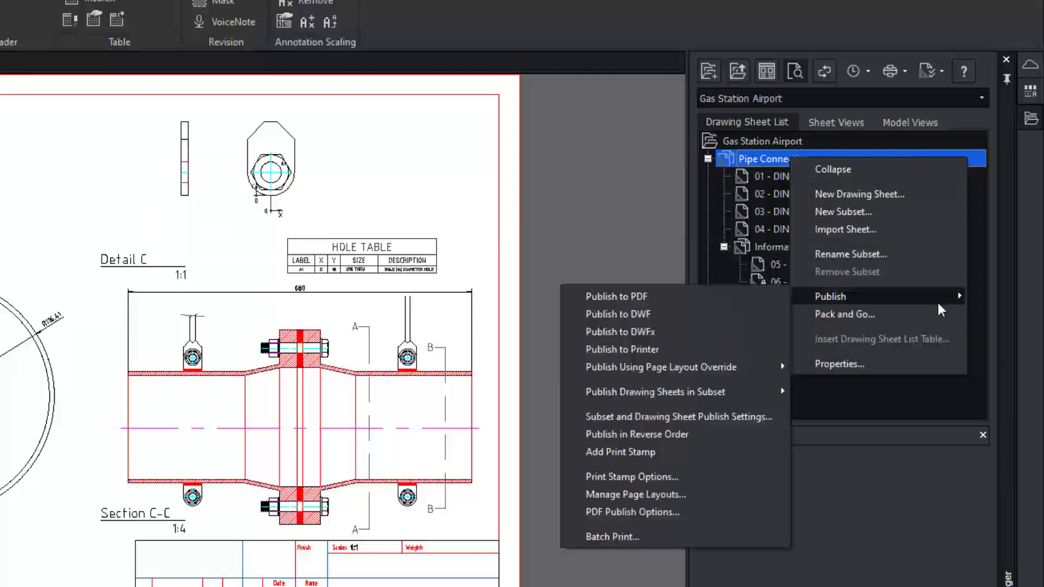
left_click(665, 202)
left_click(737, 73)
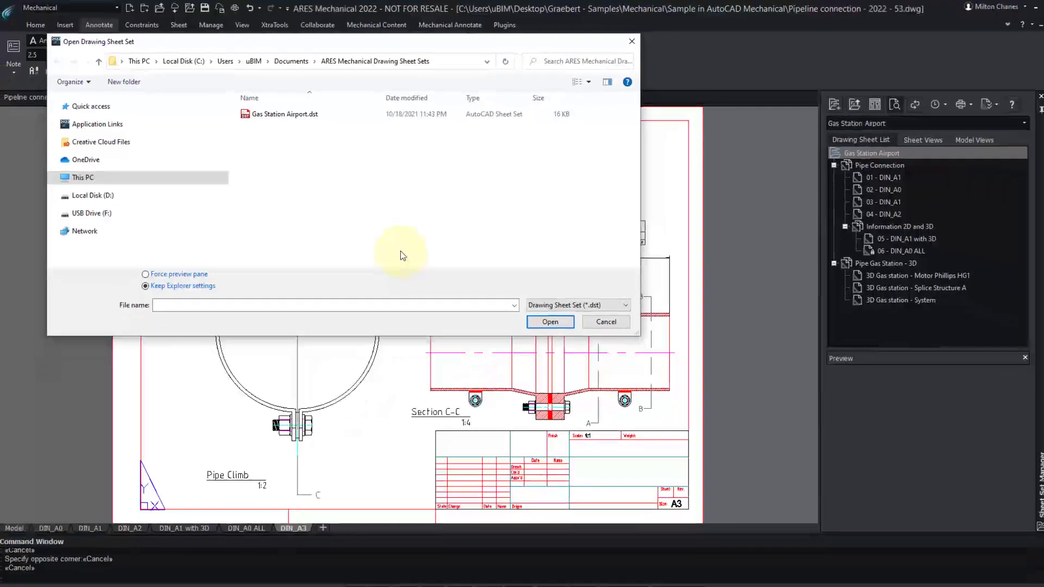
key("Escape")
- Publish the entire Gas Station Airport sheet set to a PDF file named Pipe Connection and look through its pages
right_click(865, 150)
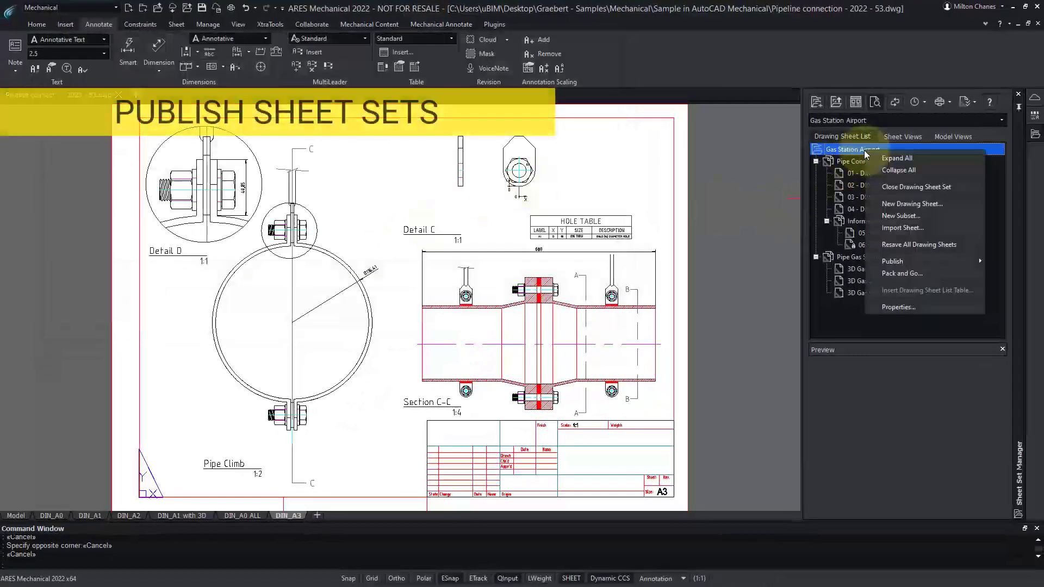
mouse_move(918, 261)
left_click(812, 264)
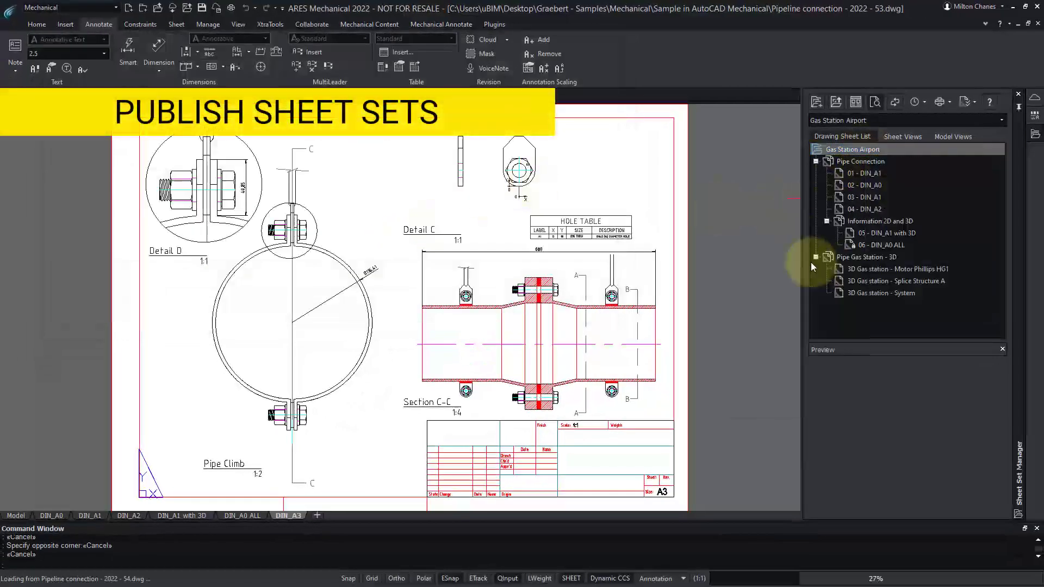
type("Pipe Connection")
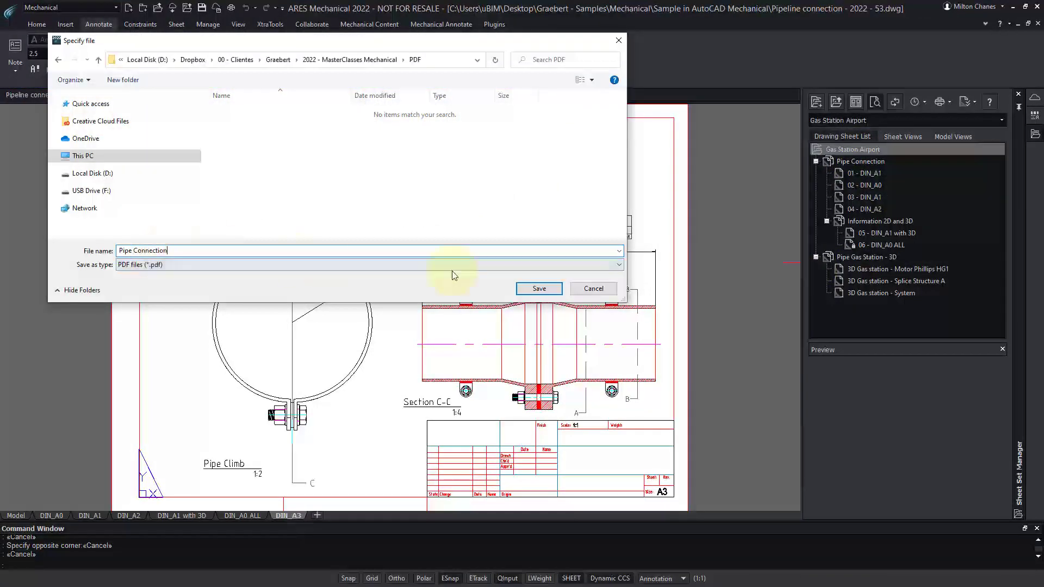
left_click(538, 288)
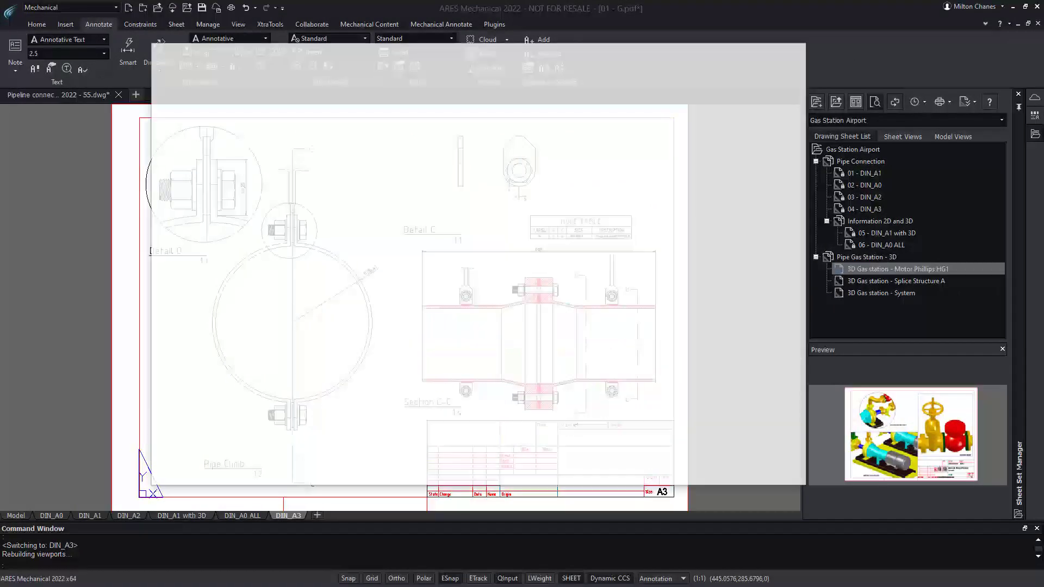
scroll(724, 223, "down", 20)
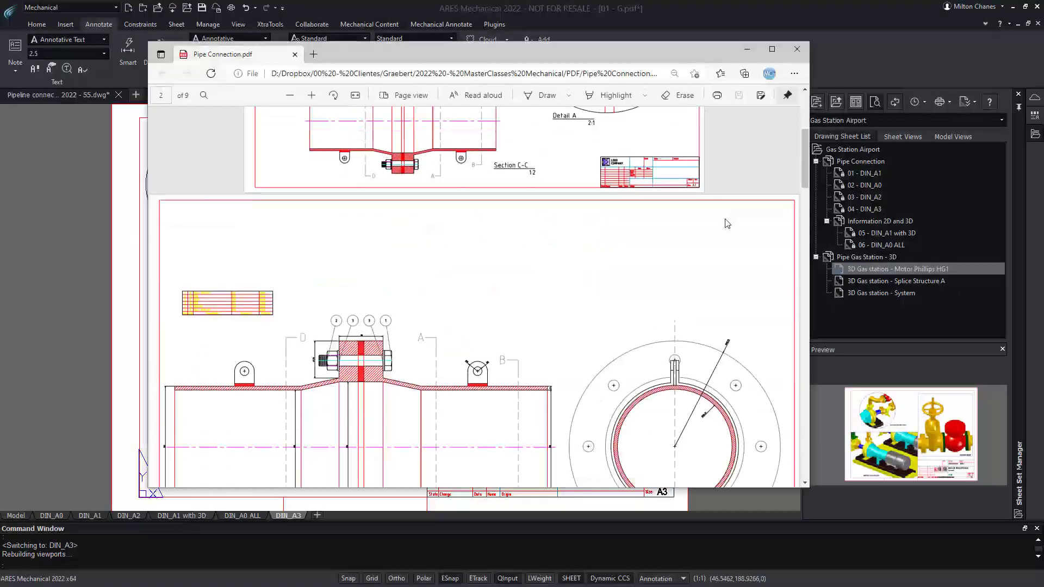